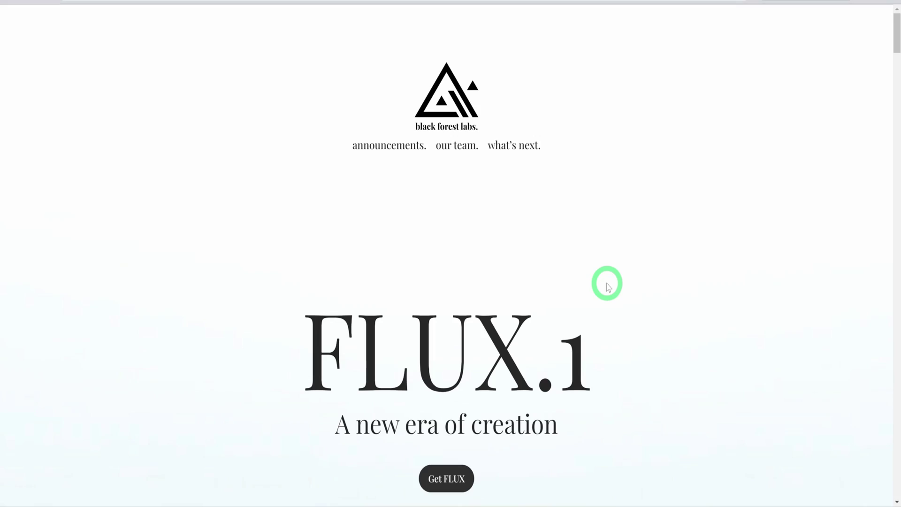
- Scroll past the sample images to the FLUX.1 [dev] and FLUX.1 [schnell] sections
scroll(607, 284, "down", 15)
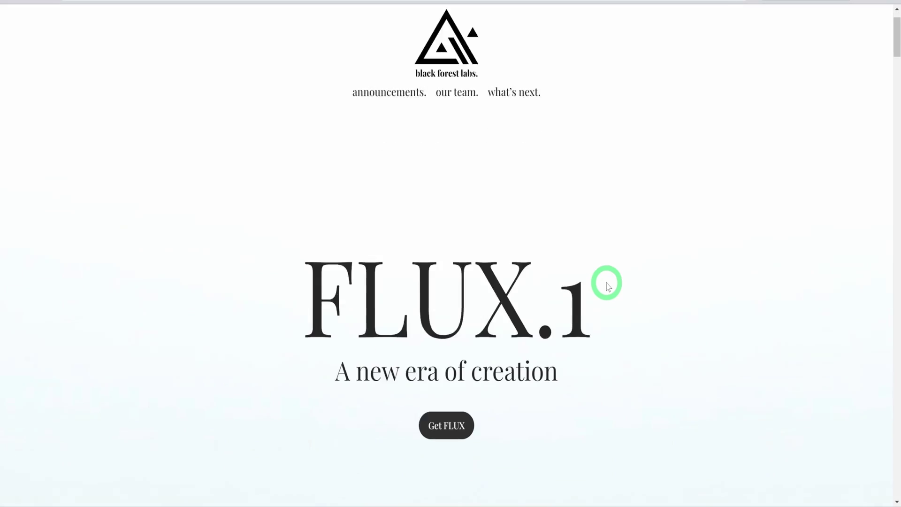
scroll(644, 288, "down", 20)
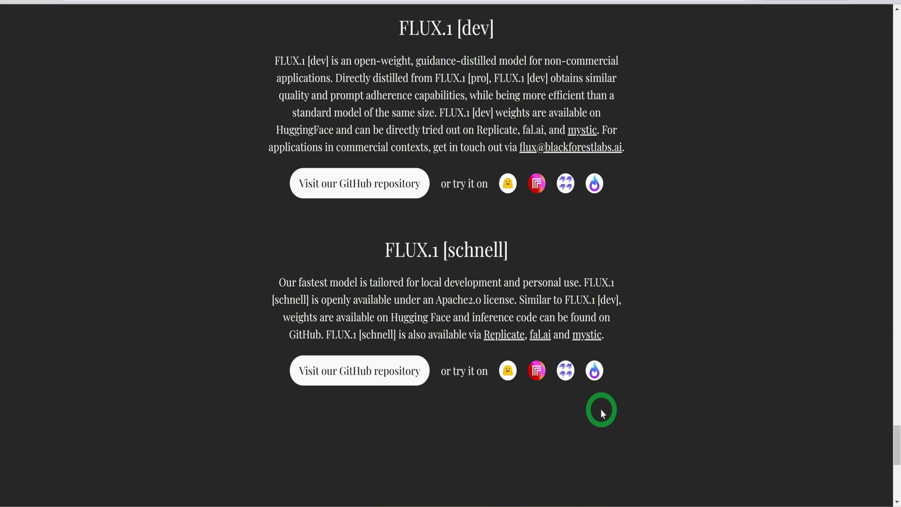
left_click(509, 373)
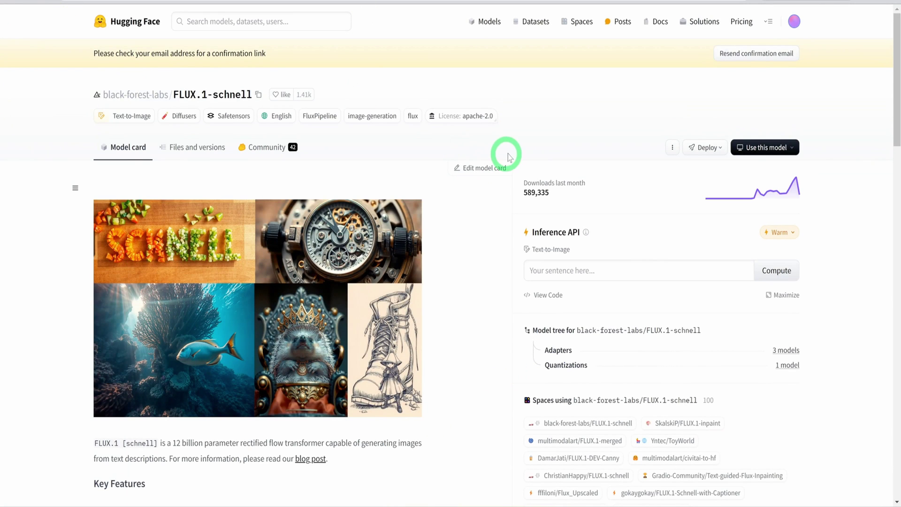
left_click(574, 273)
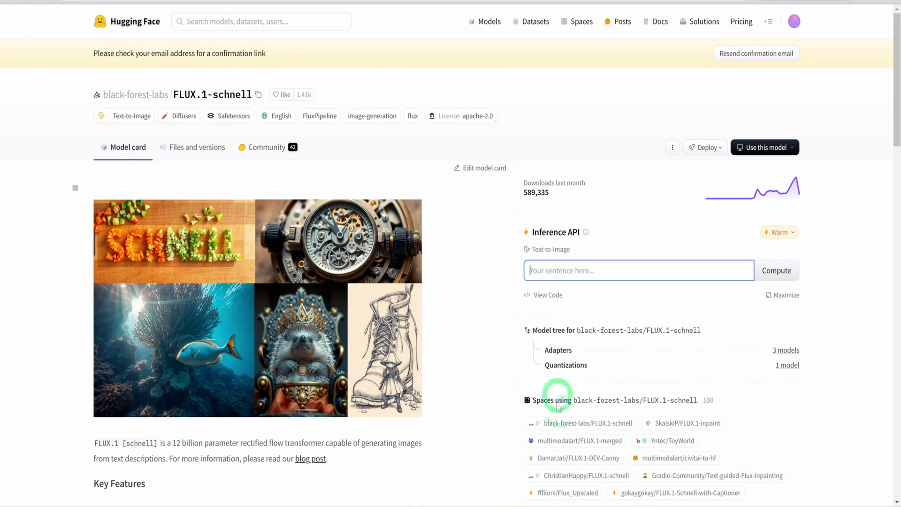
scroll(604, 428, "down", 3)
scroll(604, 429, "up", 3)
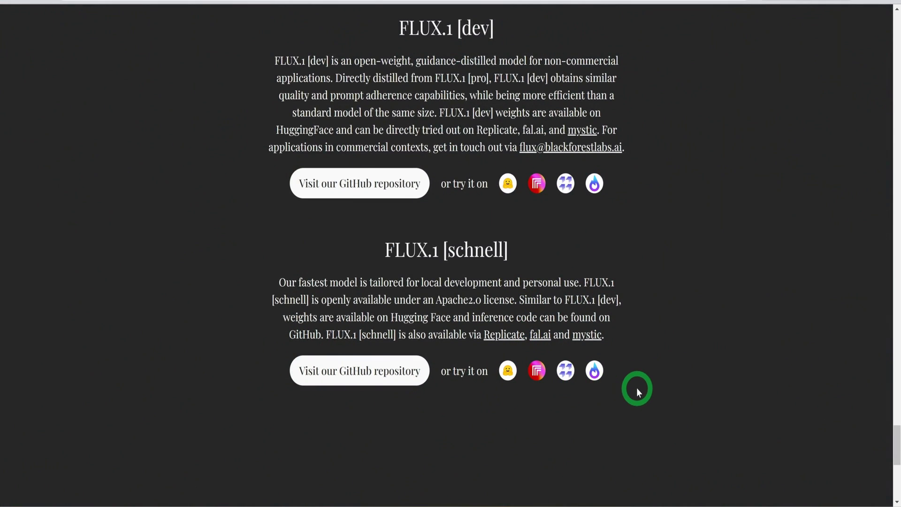
- Scroll back up to the 'Get FLUX.1' heading and the FLUX.1 [pro] section
scroll(637, 388, "up", 1)
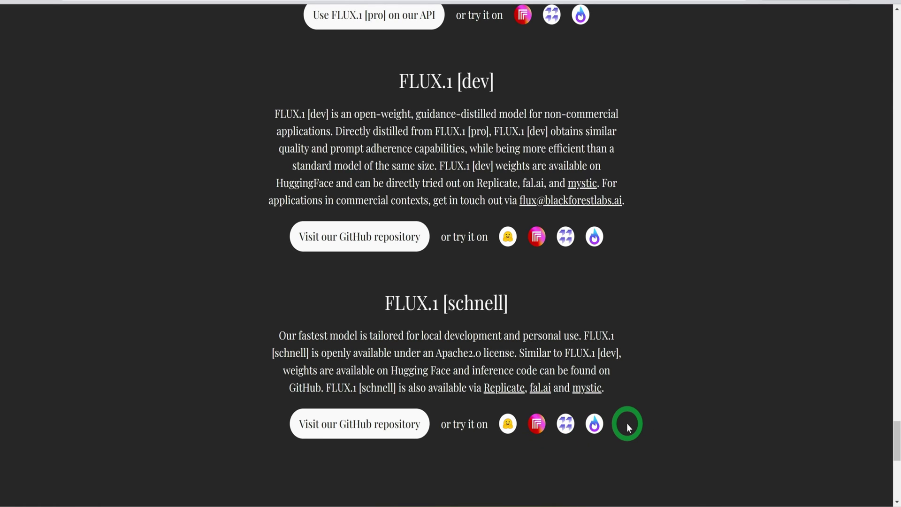
scroll(626, 424, "up", 4)
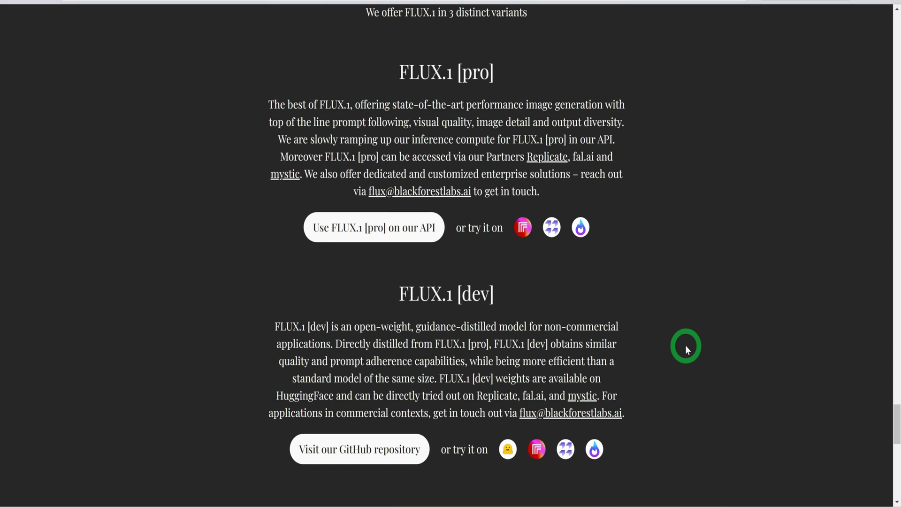
scroll(685, 346, "down", 1)
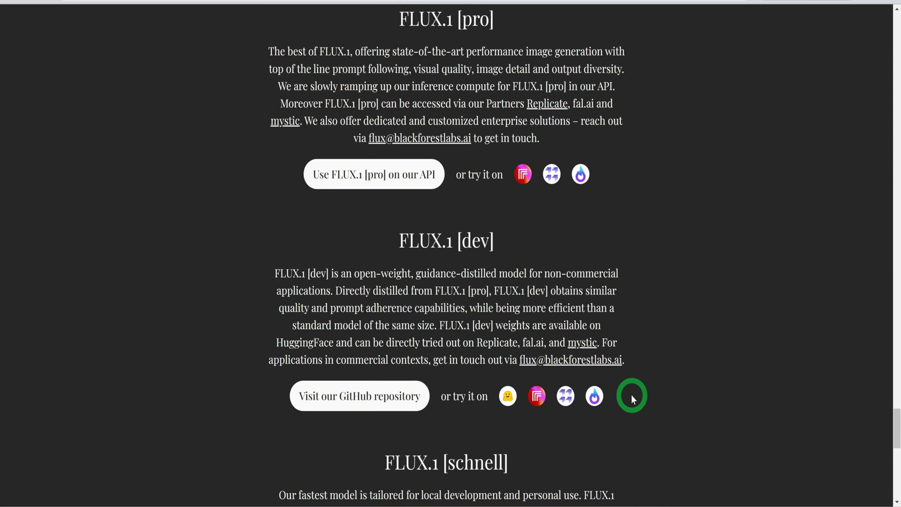
scroll(637, 395, "up", 3)
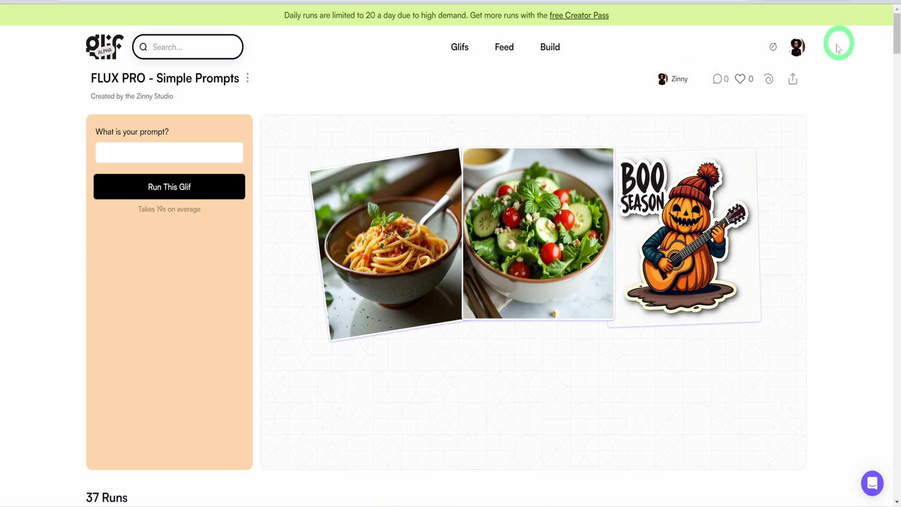
- Check the Daily Rate Limit in the account menu, then close the menu
left_click(796, 54)
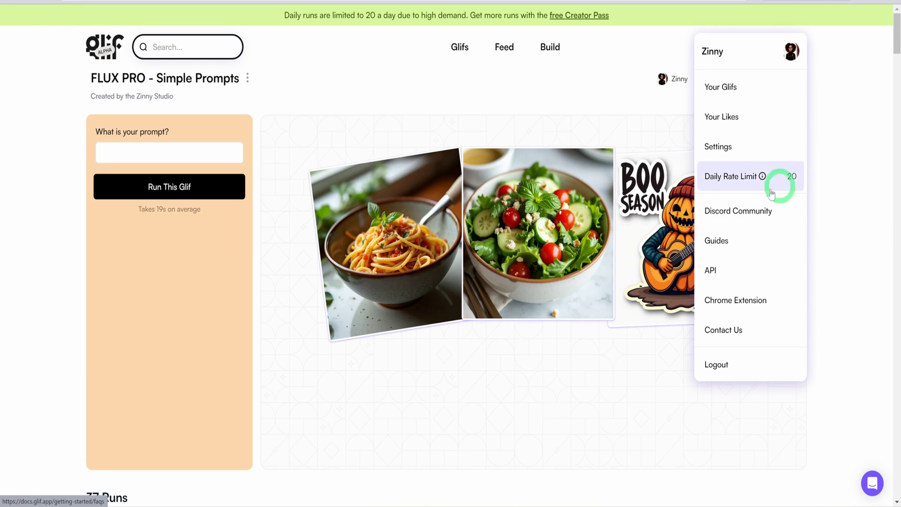
left_click(824, 180)
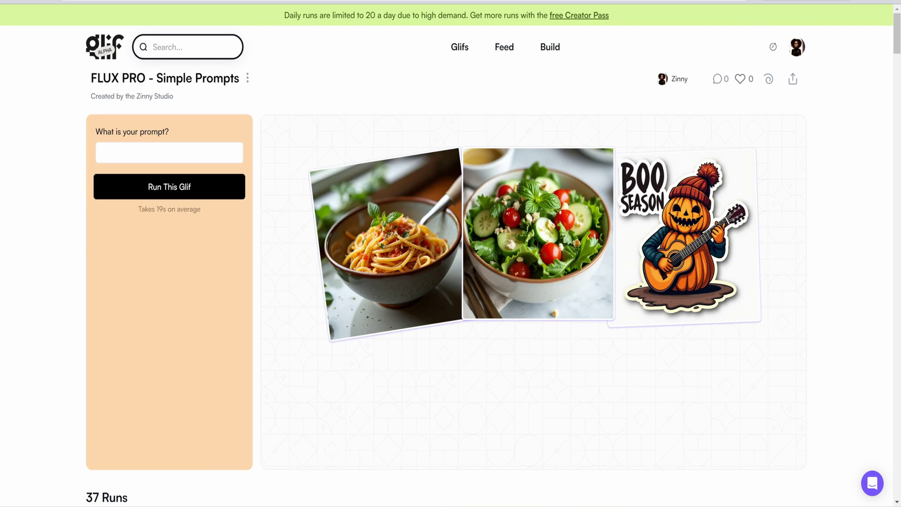
- Paste the whale coloring-page prompt, run the glif, and enlarge the resulting whale image
left_click(207, 157)
type("Cute Whale Coloring Page for kids, minimalist, simple line art, 2d vector, on white background, no shading, clean line art")
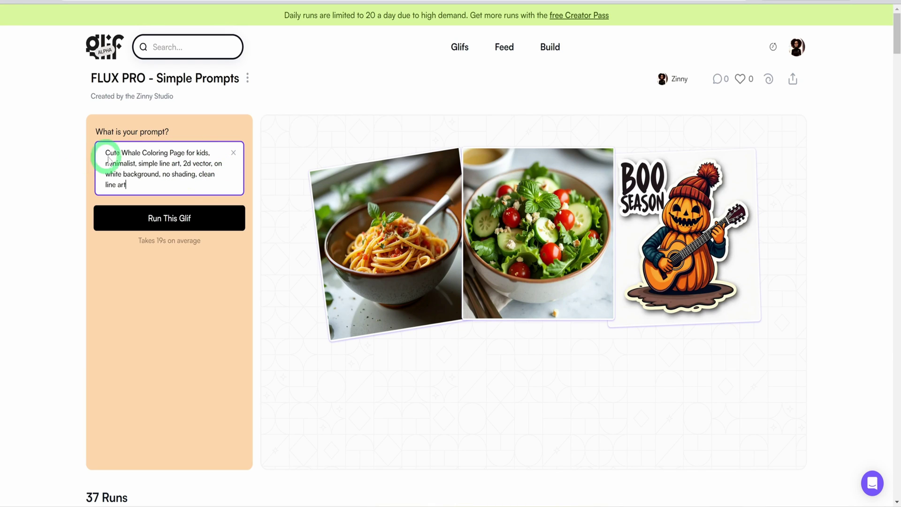
left_click(176, 223)
scroll(291, 247, "down", 2)
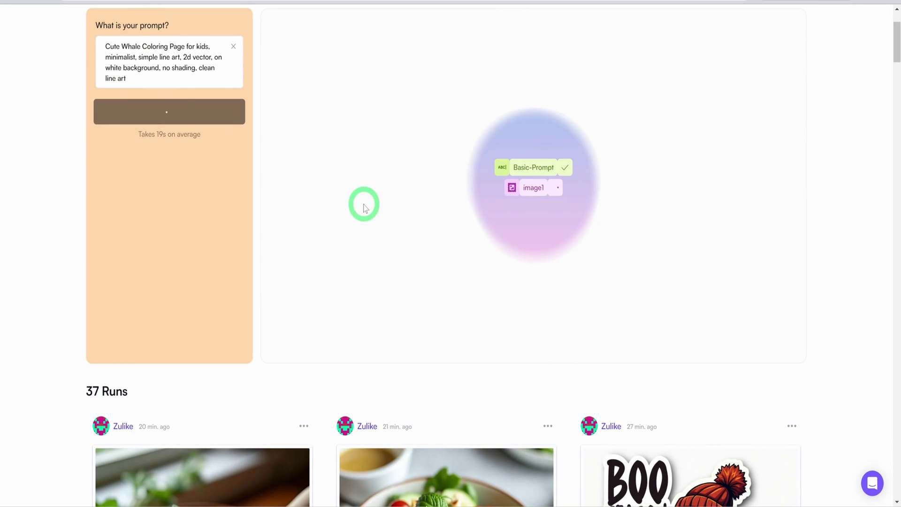
scroll(364, 204, "up", 1)
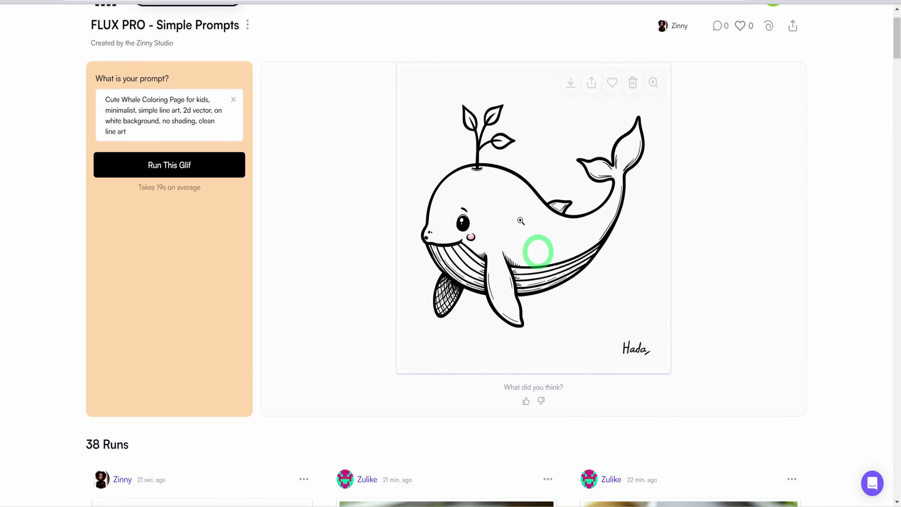
left_click(547, 240)
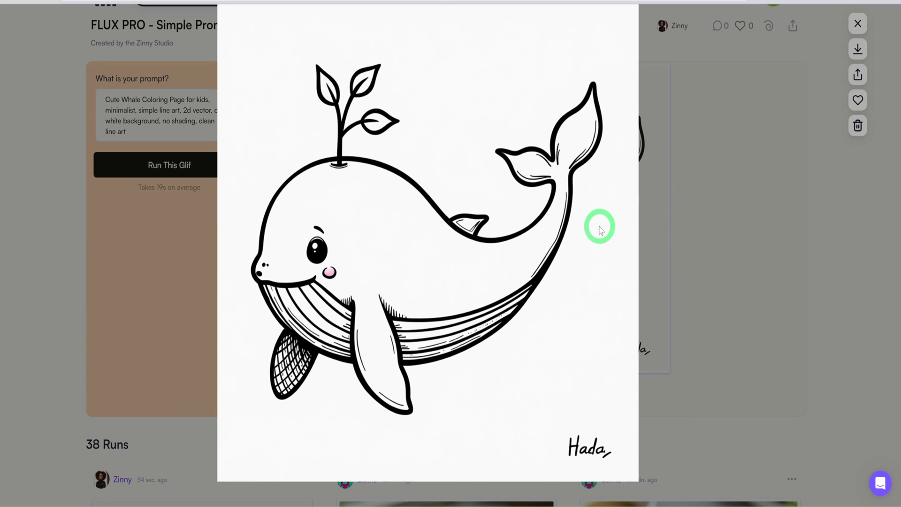
- Close the enlarged whale, rerun the same prompt, and close the second whale image
left_click(207, 165)
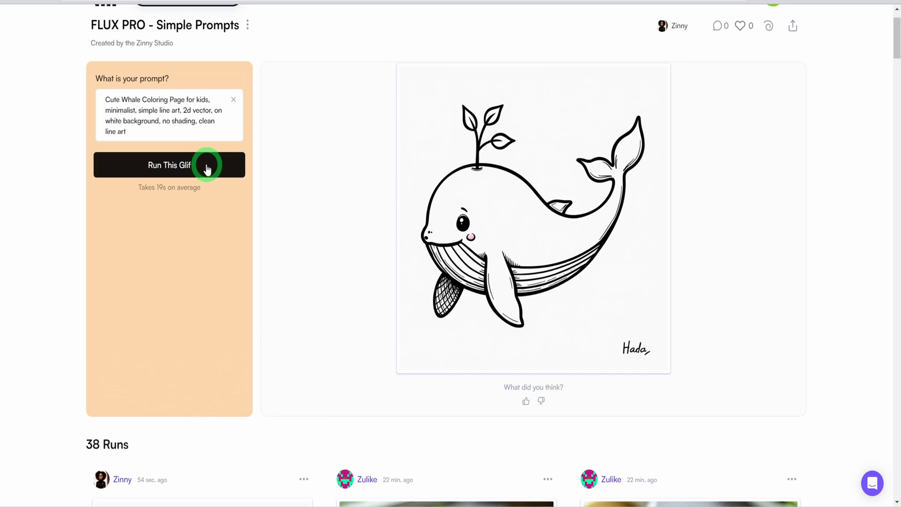
left_click(208, 165)
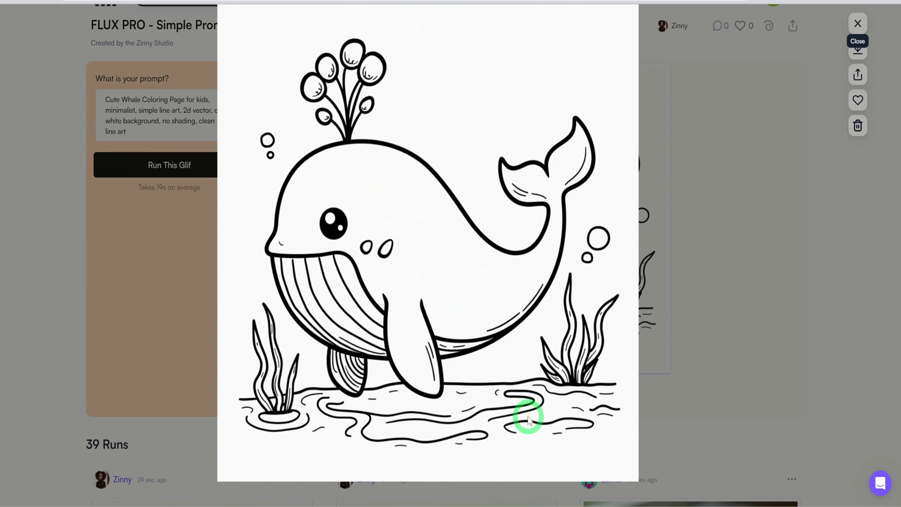
key("Escape")
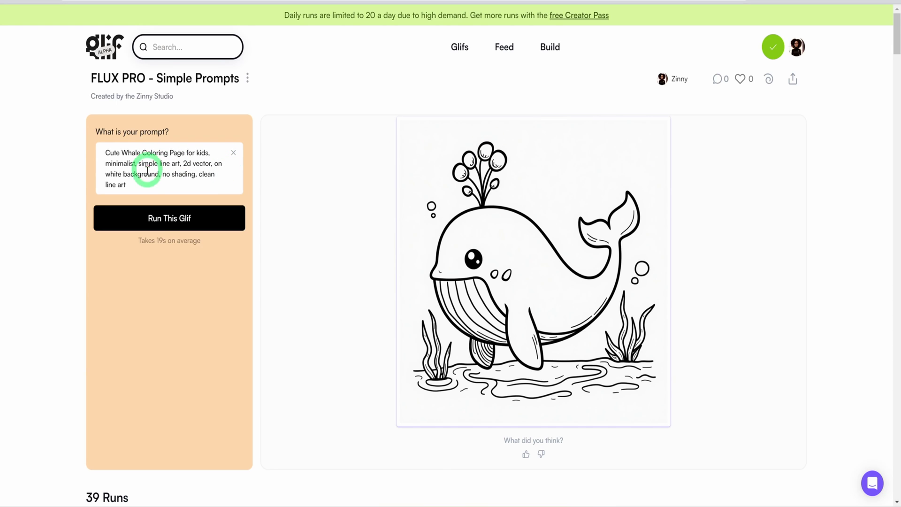
- Replace the whale prompt with the cute ghost t-shirt description
left_click_drag(219, 180, 114, 168)
key("ctrl+a")
key("ctrl+v")
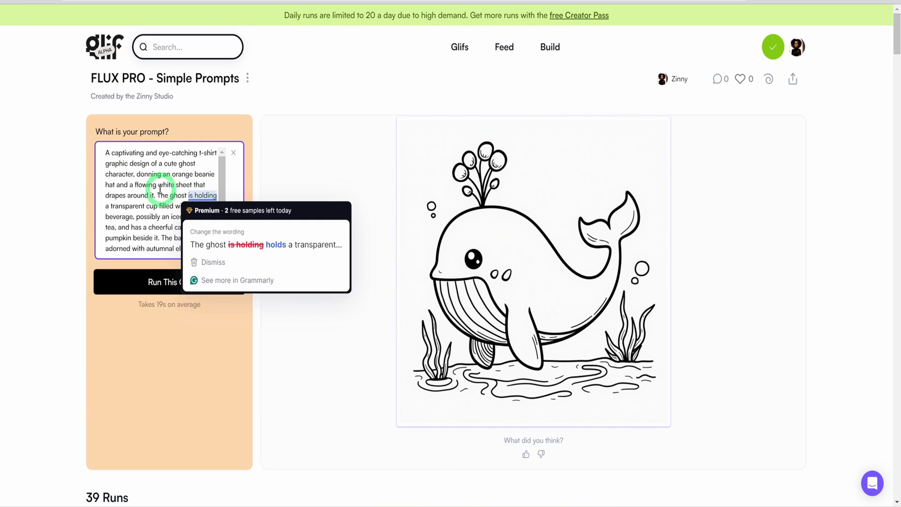
scroll(141, 196, "down", 5)
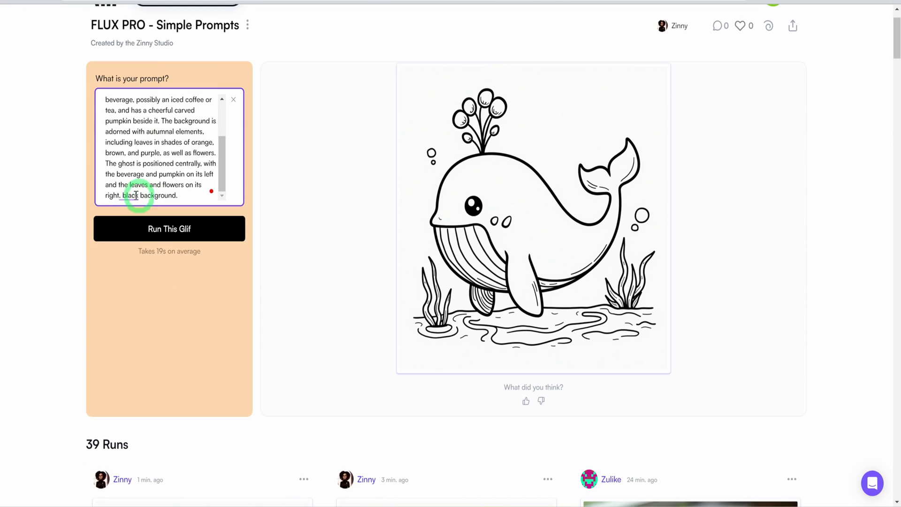
scroll(141, 195, "up", 5)
left_click(156, 194)
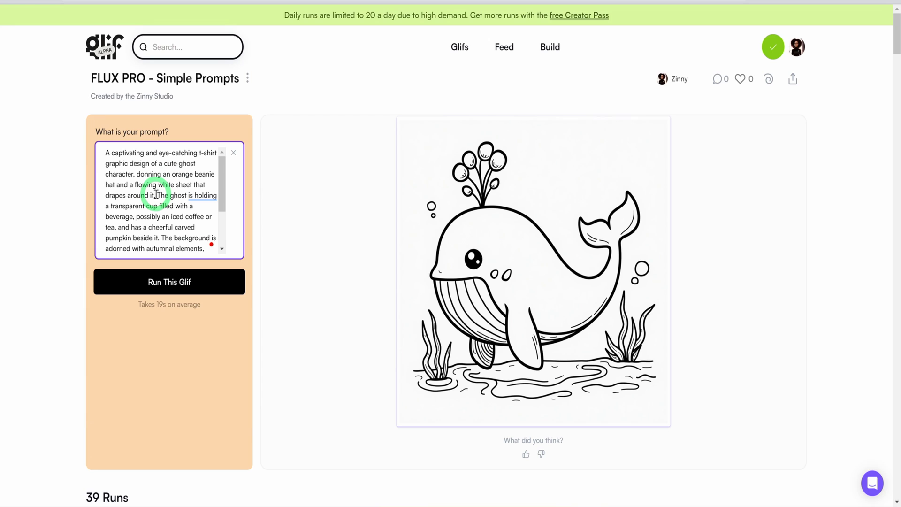
scroll(156, 193, "down", 3)
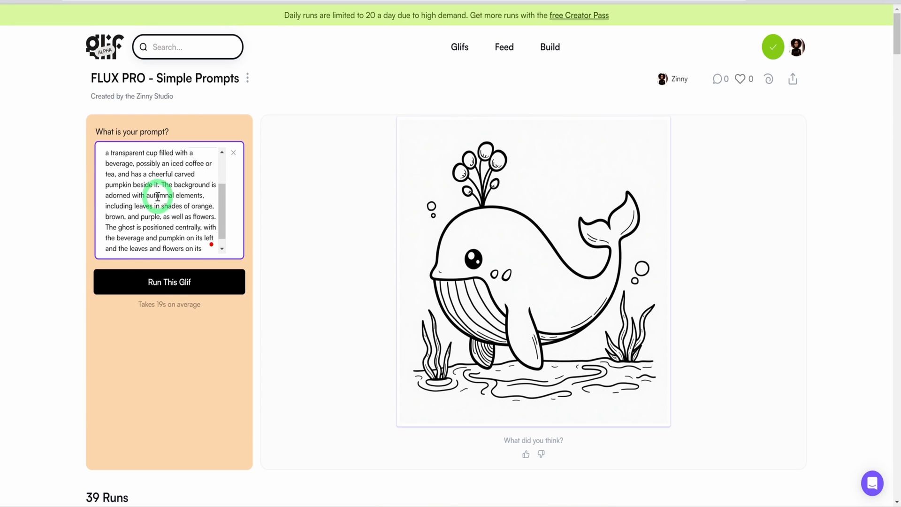
- Generate the ghost t-shirt image, view it full size, then run the prompt again
left_click(167, 282)
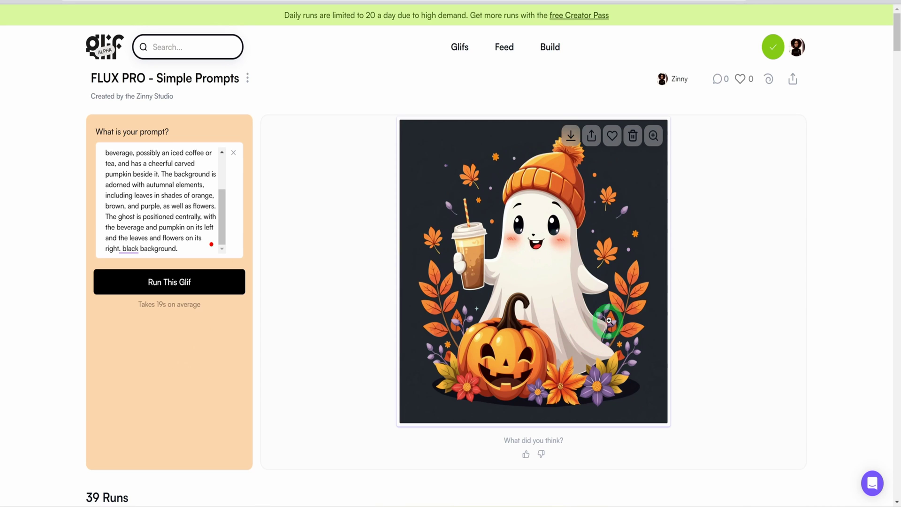
left_click(610, 320)
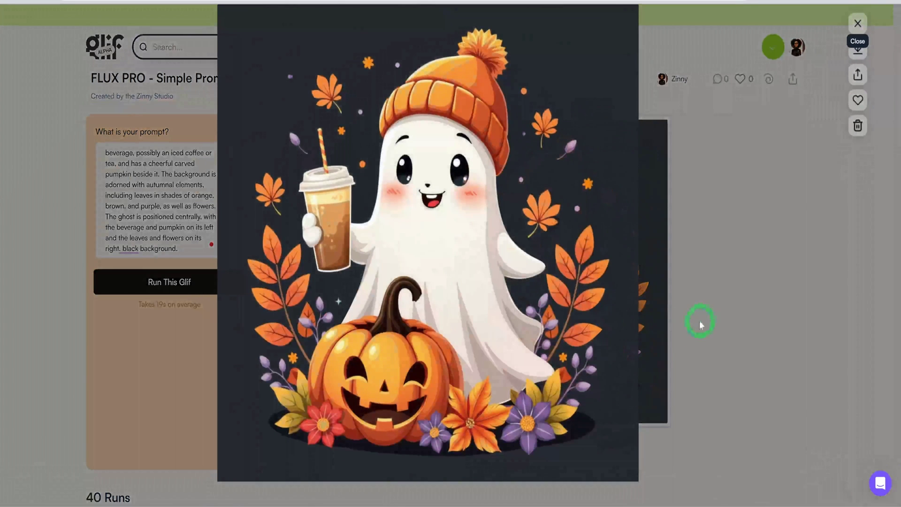
left_click(593, 402)
left_click(189, 281)
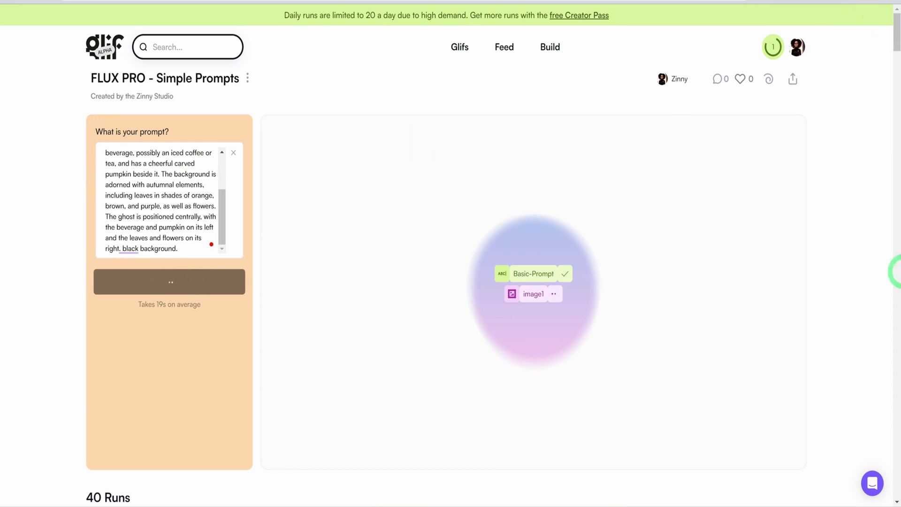
scroll(469, 296, "down", 5)
scroll(273, 337, "down", 2)
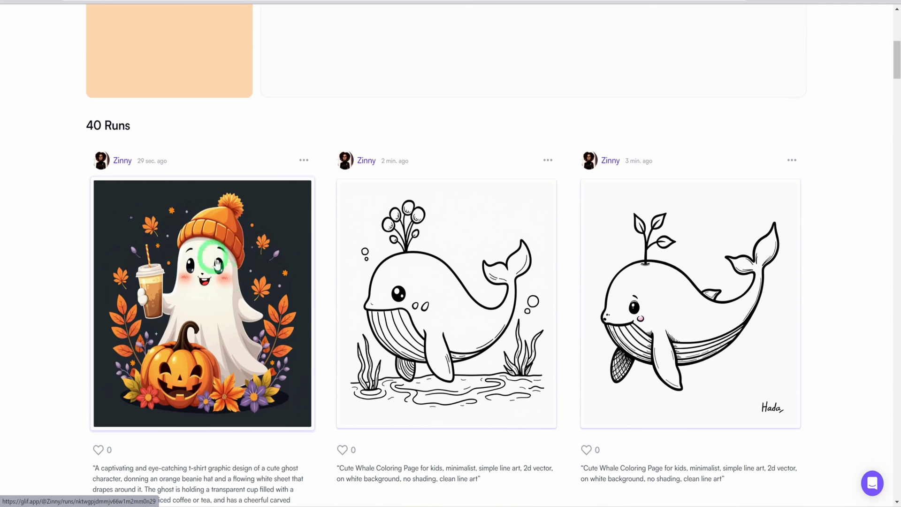
- Show the latest ghost run in the main output, view it full size, and close it
left_click(253, 309)
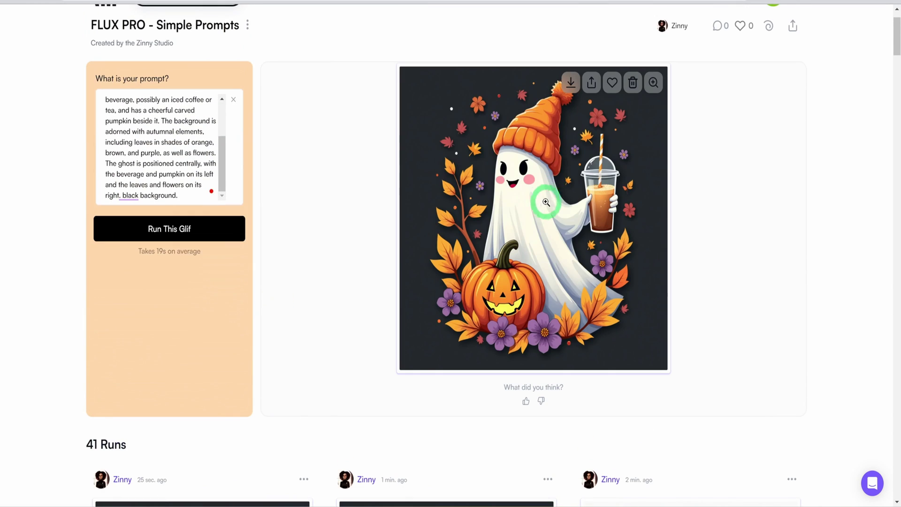
left_click(554, 196)
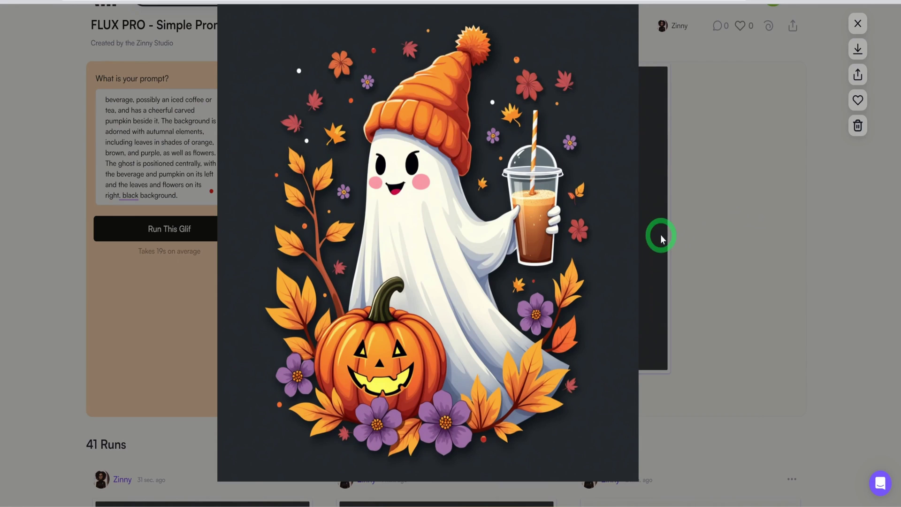
left_click(857, 23)
scroll(445, 301, "down", 6)
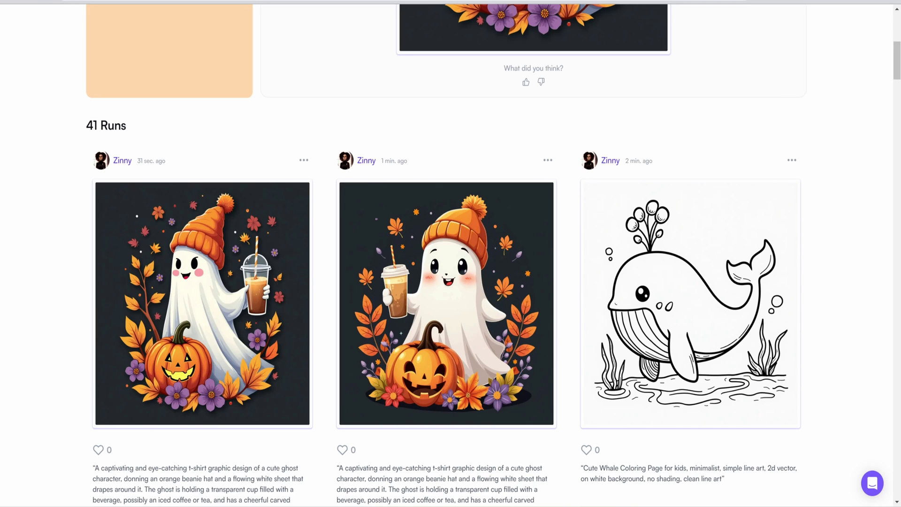
scroll(193, 193, "up", 8)
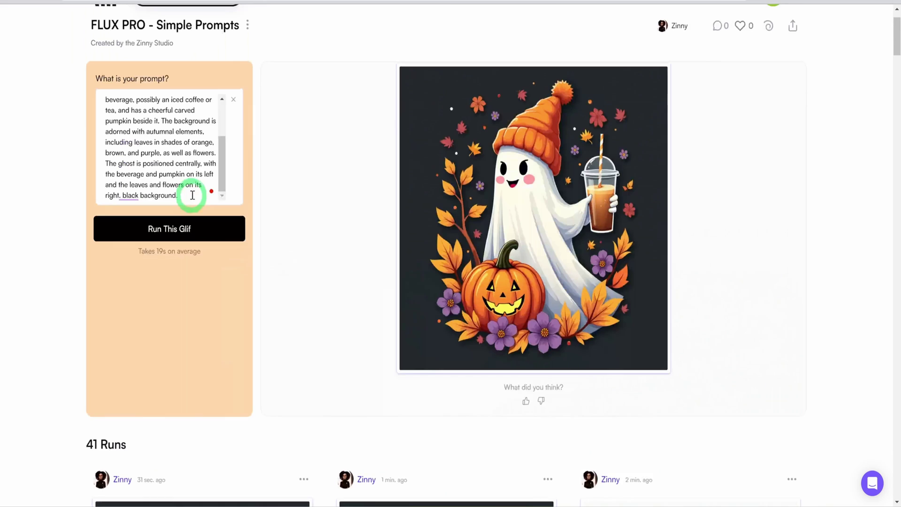
- Replace the ghost prompt with the pumpkin sticker prompt and accept the suggested fix
left_click_drag(186, 246, 76, 138)
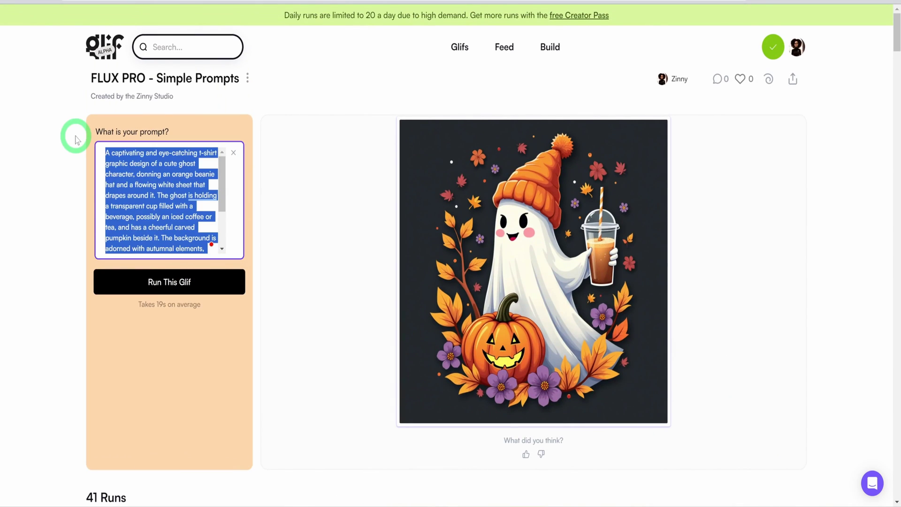
key("BackSpace")
type("Sticker design in a cartoon style showing a pumpkin wearing a beanie and holding a guitar isolated on a white background with text : \"BOO SEASON\"")
scroll(177, 171, "up", 3)
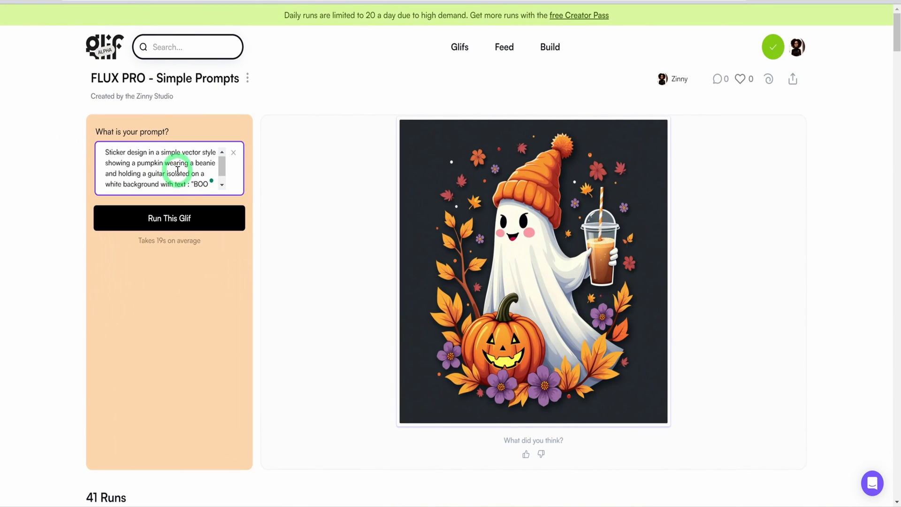
scroll(180, 172, "down", 3)
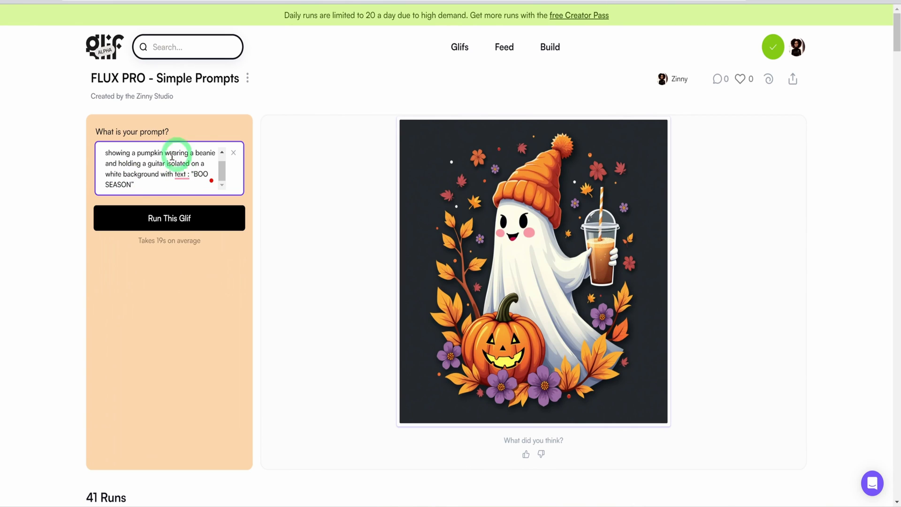
mouse_move(181, 174)
left_click(183, 203)
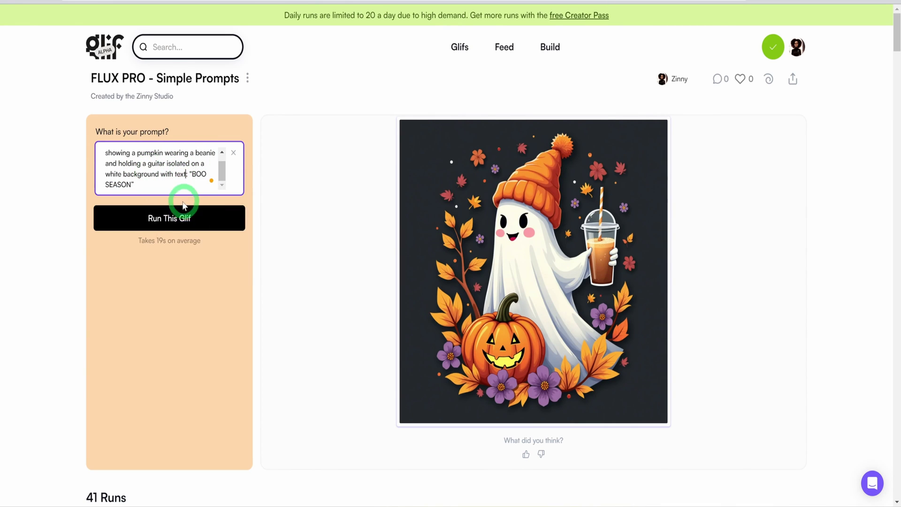
- Generate the BOO SEASON sticker, view it enlarged, run it again, and select the prompt
left_click(178, 225)
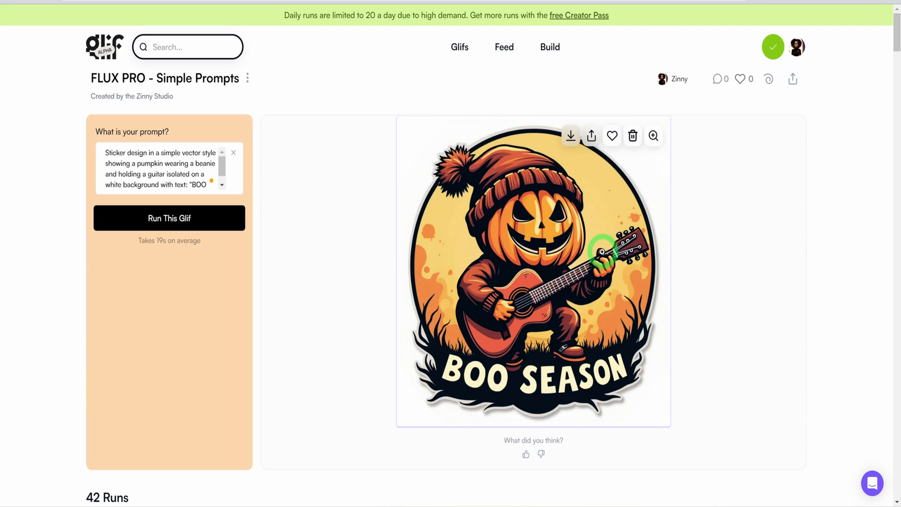
left_click(592, 260)
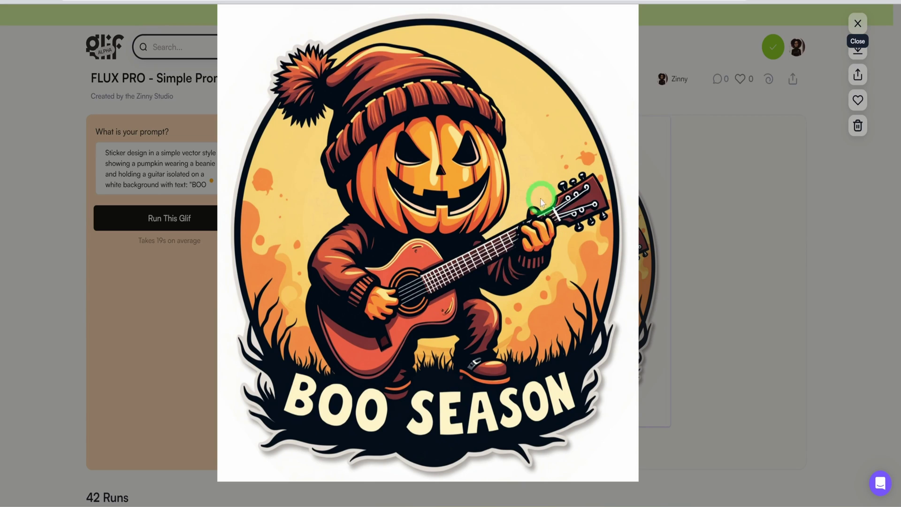
left_click(793, 315)
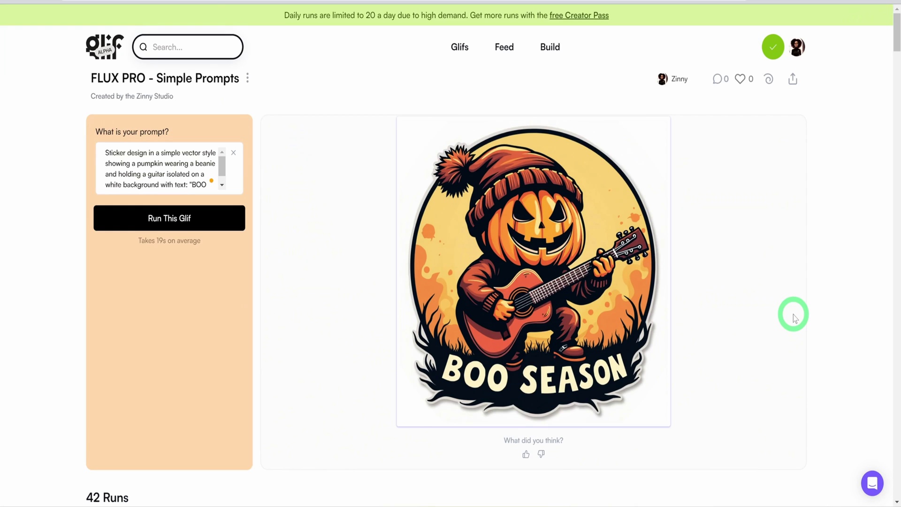
scroll(793, 315, "down", 3)
scroll(786, 312, "up", 3)
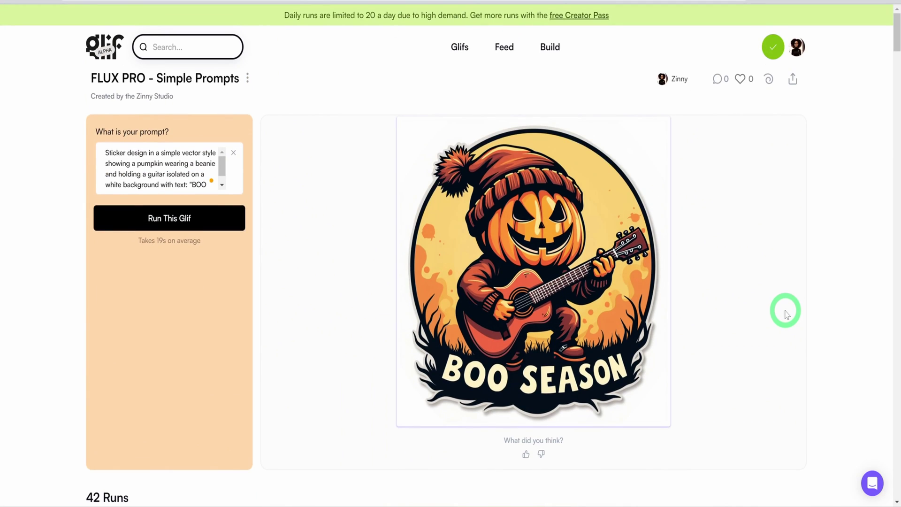
left_click(233, 231)
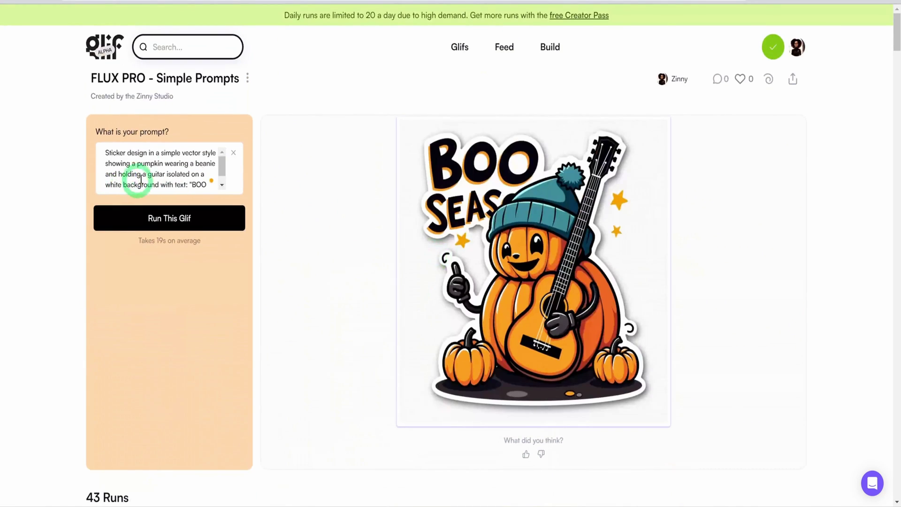
scroll(141, 181, "down", 1)
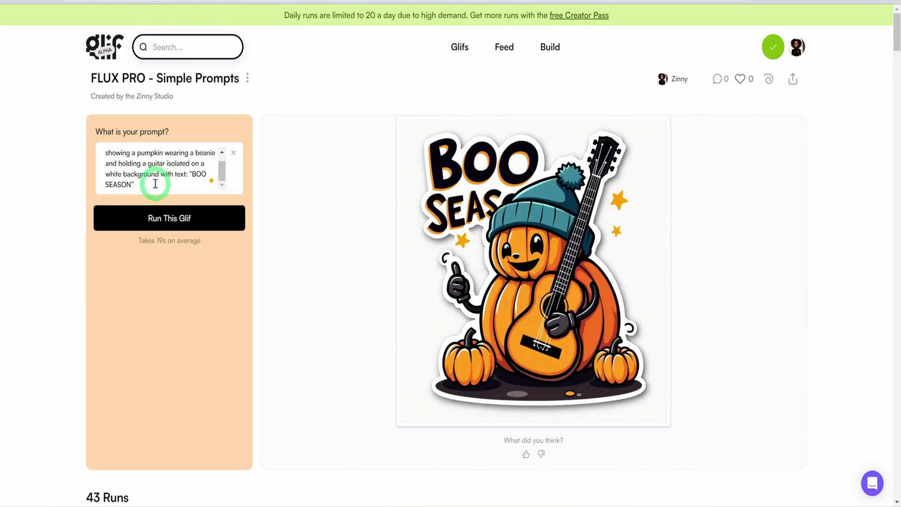
key("ctrl+a")
- Clear the sticker prompt and paste the Pixar-style young shepherd prompt
key("BackSpace")
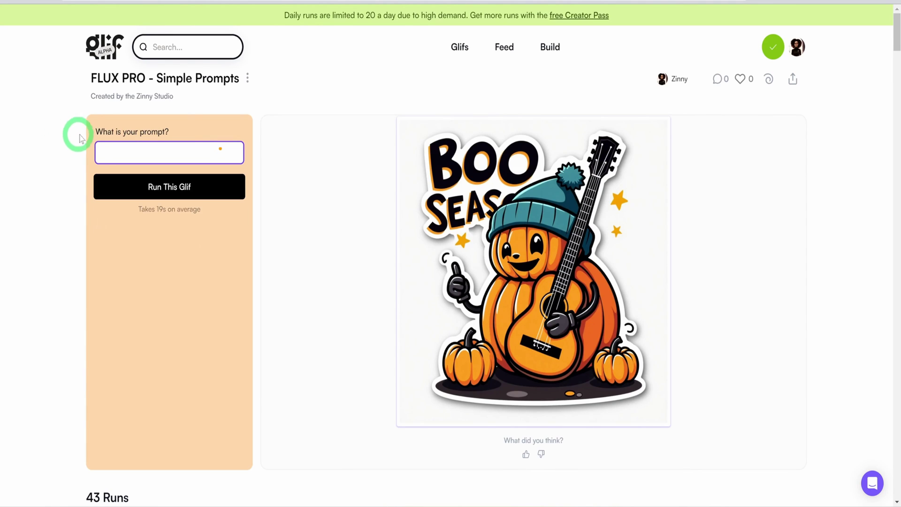
left_click(249, 131)
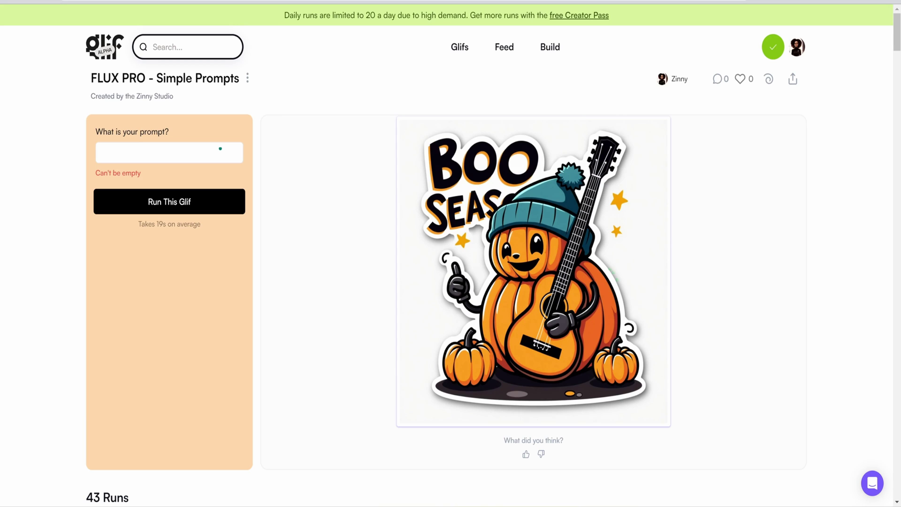
left_click(118, 152)
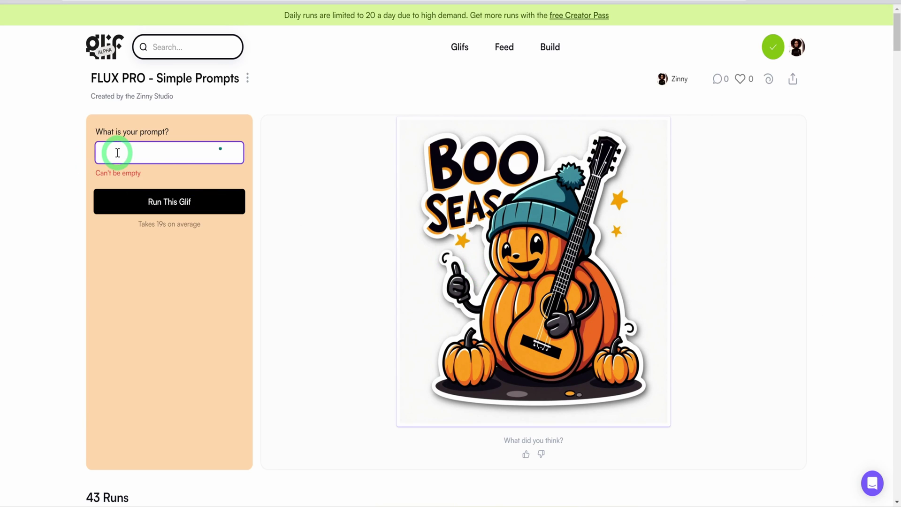
key("ctrl+v")
scroll(147, 194, "up", 3)
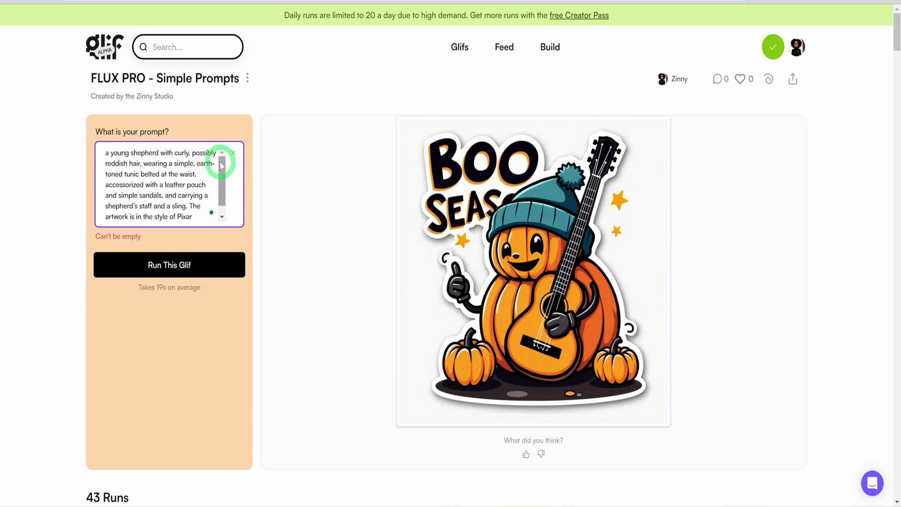
scroll(96, 169, "down", 2)
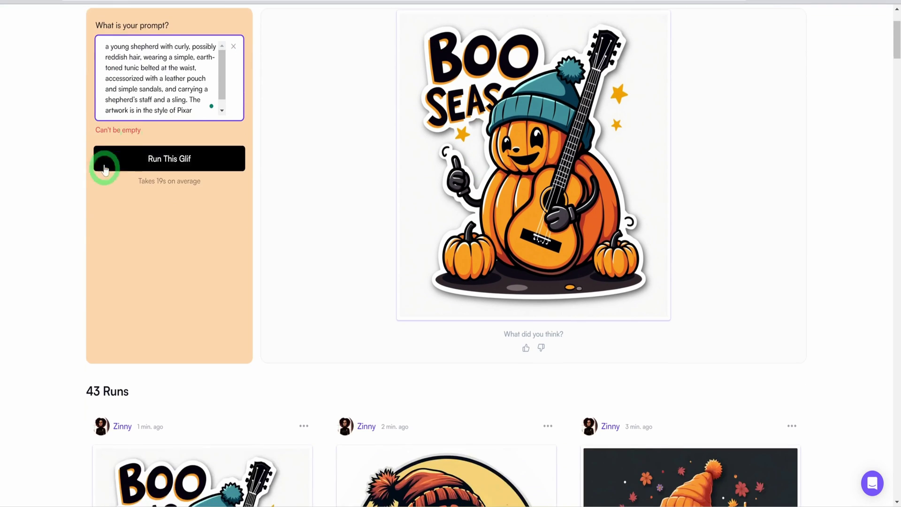
scroll(169, 94, "down", 1)
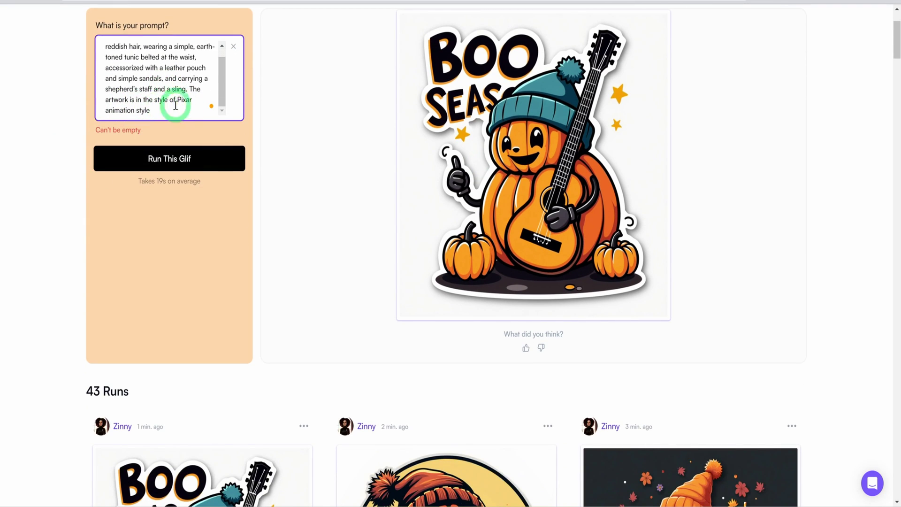
scroll(177, 108, "up", 2)
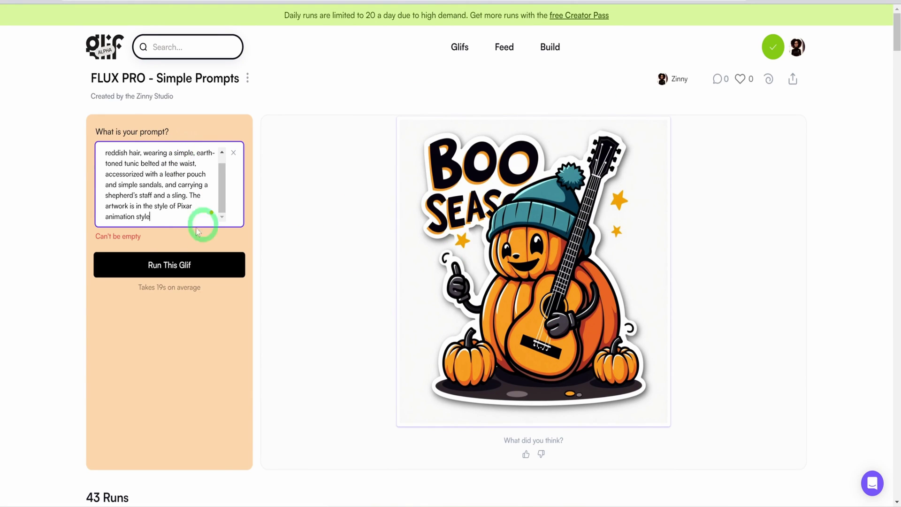
- Run the glif on the young shepherd prompt
left_click(144, 264)
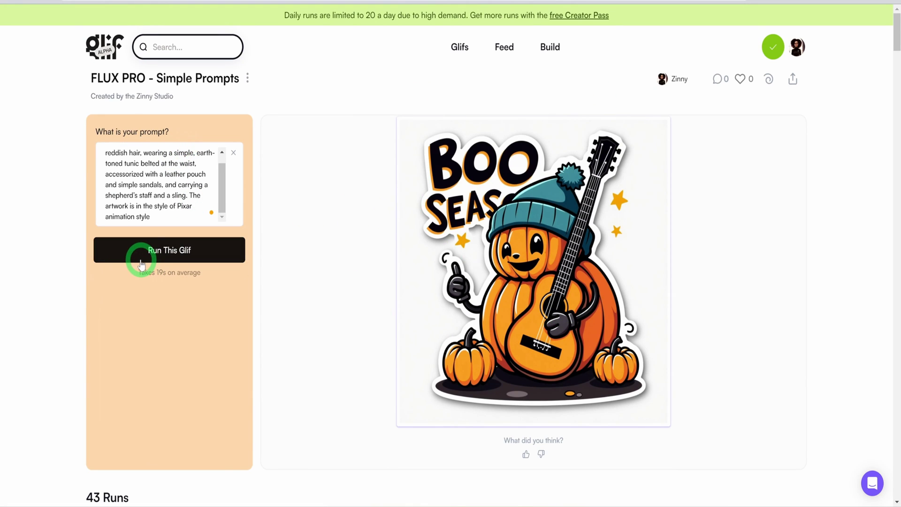
left_click(150, 251)
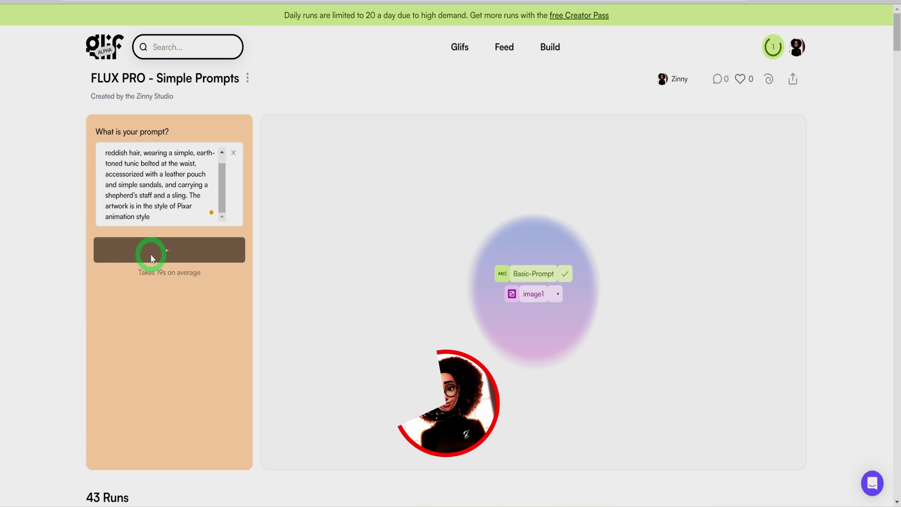
scroll(157, 208, "up", 1)
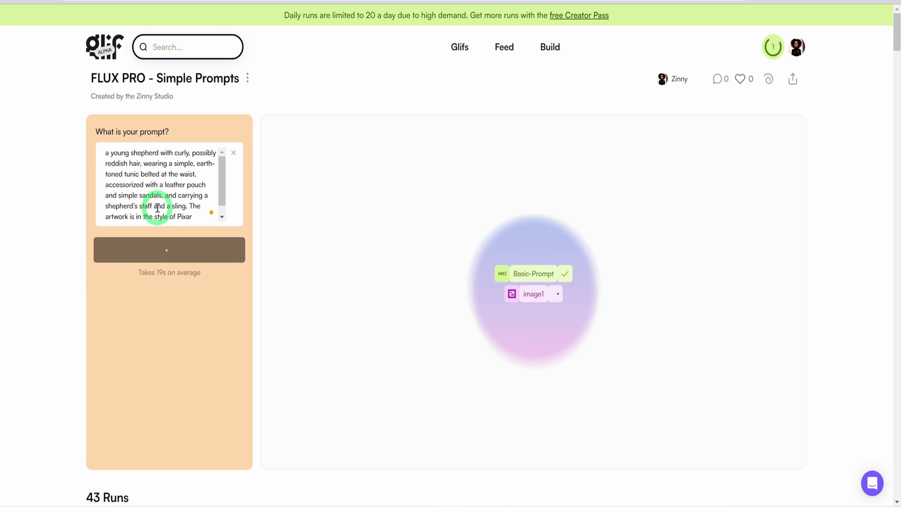
- Enlarge and close the shepherd image, rerun the prompt, and close the new image
left_click(314, 127)
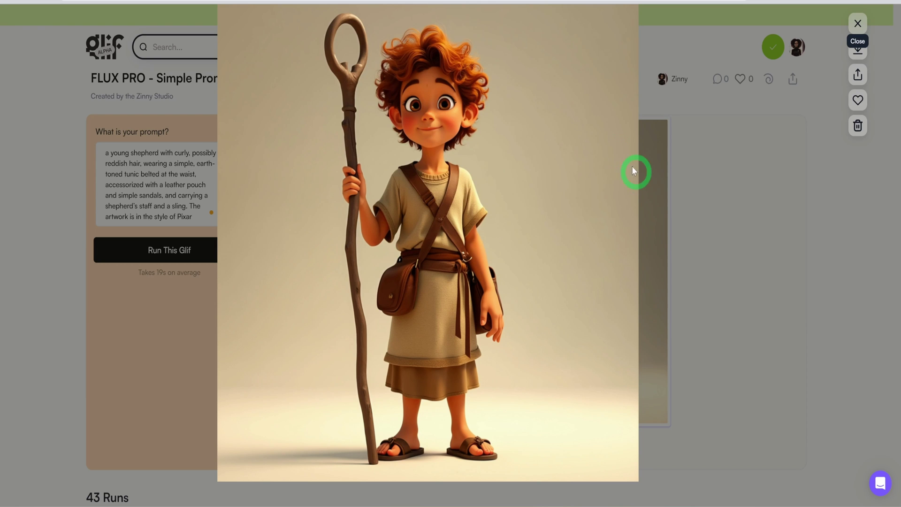
left_click(776, 210)
left_click(178, 256)
scroll(262, 332, "down", 5)
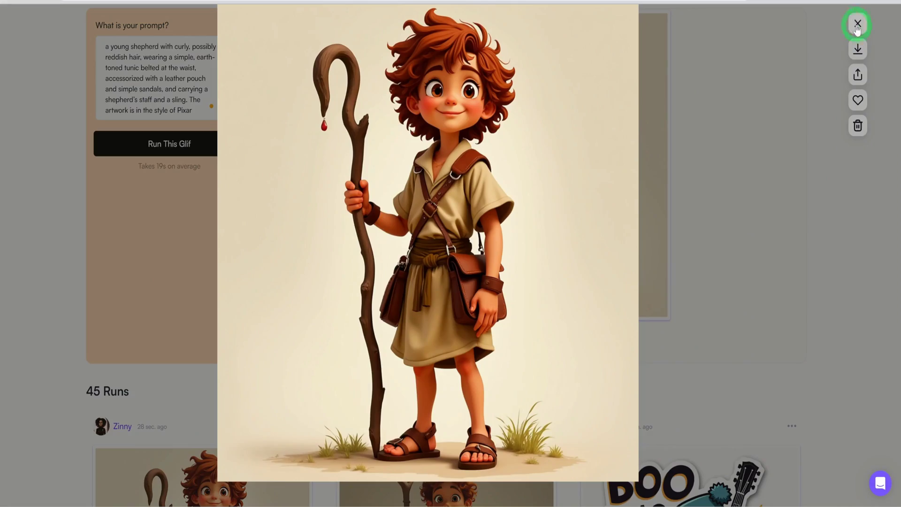
left_click(857, 23)
- Browse the glif's runs list, close the opened run, and return to the page top
scroll(736, 217, "down", 10)
scroll(719, 254, "down", 15)
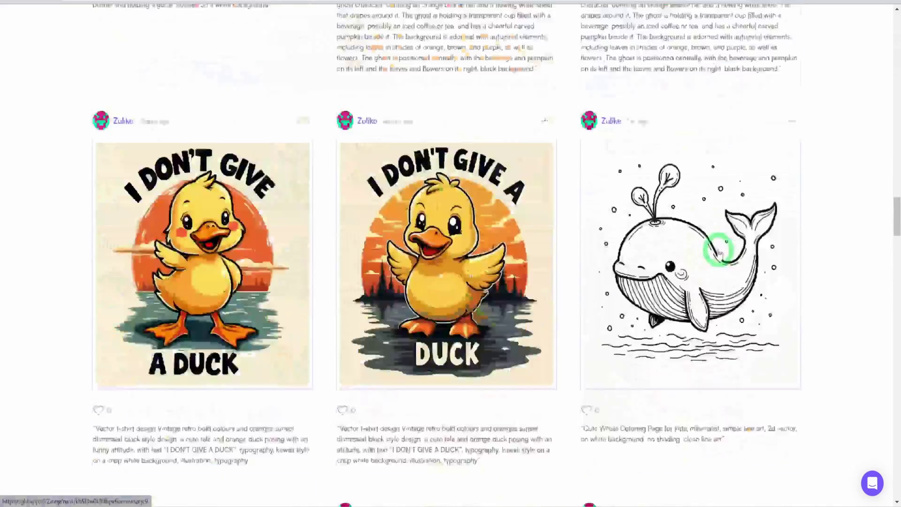
scroll(687, 253, "up", 10)
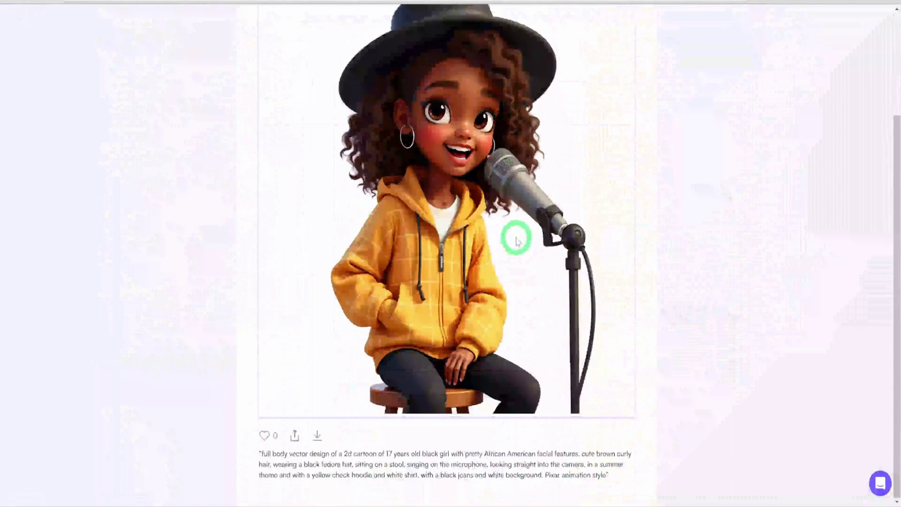
scroll(516, 240, "up", 1)
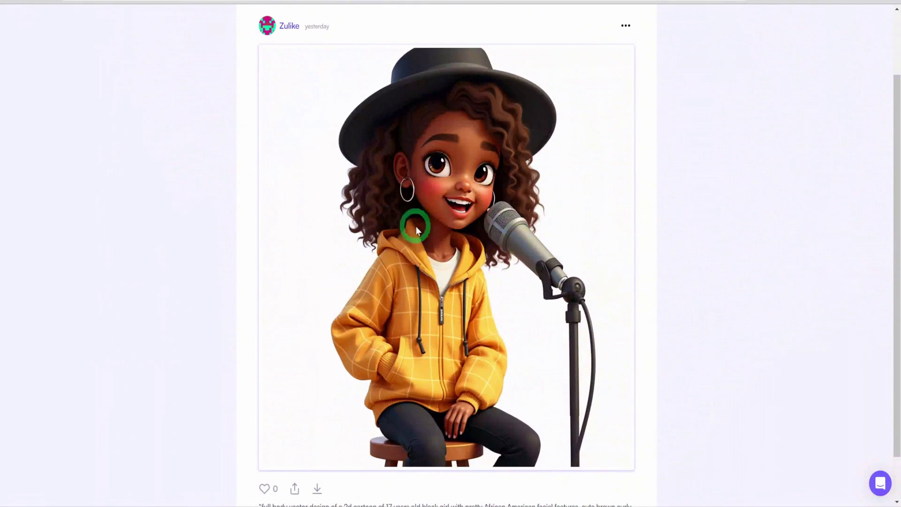
scroll(451, 221, "up", 2)
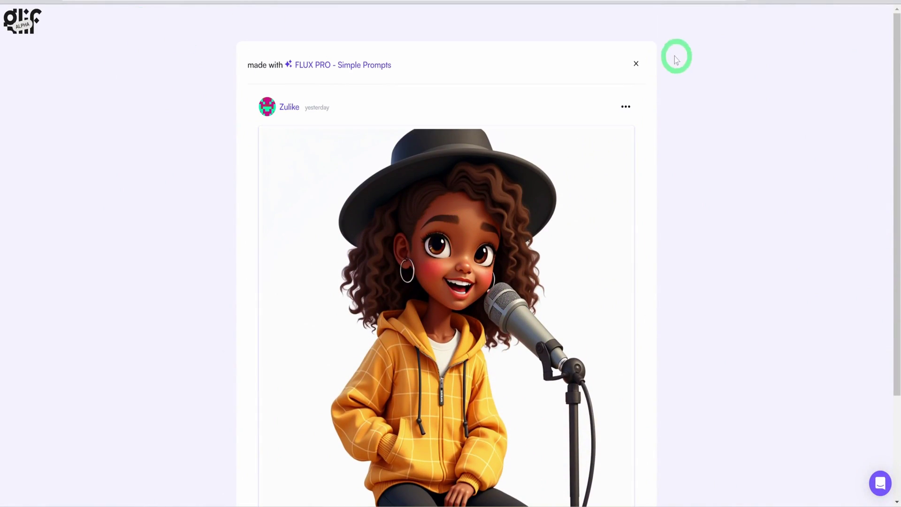
left_click(636, 63)
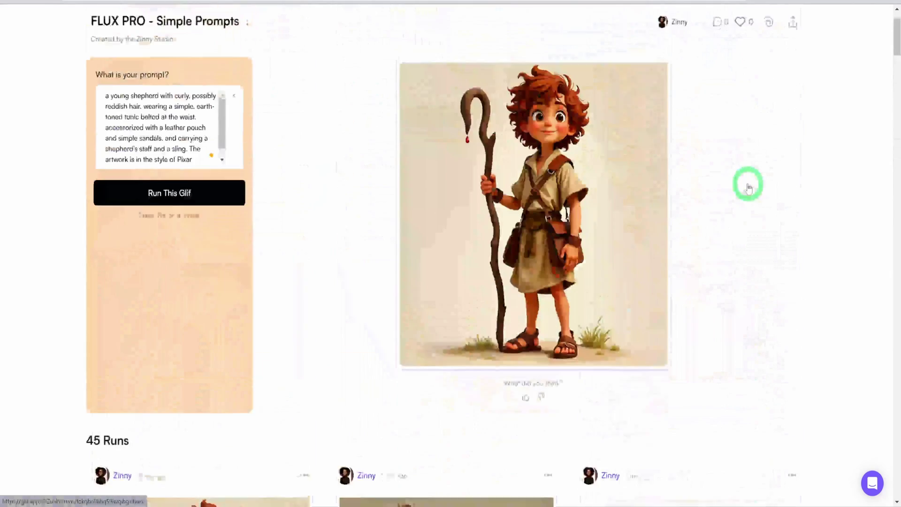
scroll(748, 188, "up", 1)
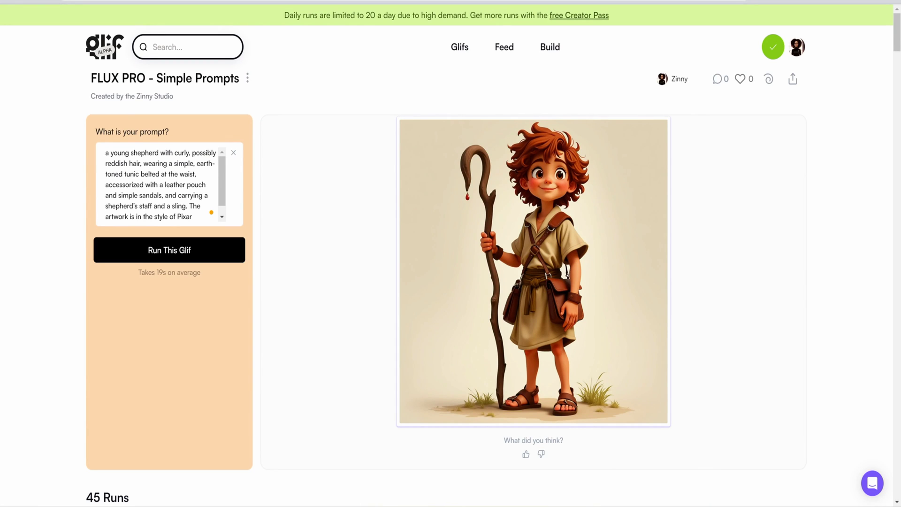
- Replace the shepherd prompt with the pasted Zinny Studio logo prompt and run the glif
scroll(171, 217, "down", 1)
left_click_drag(171, 217, 73, 136)
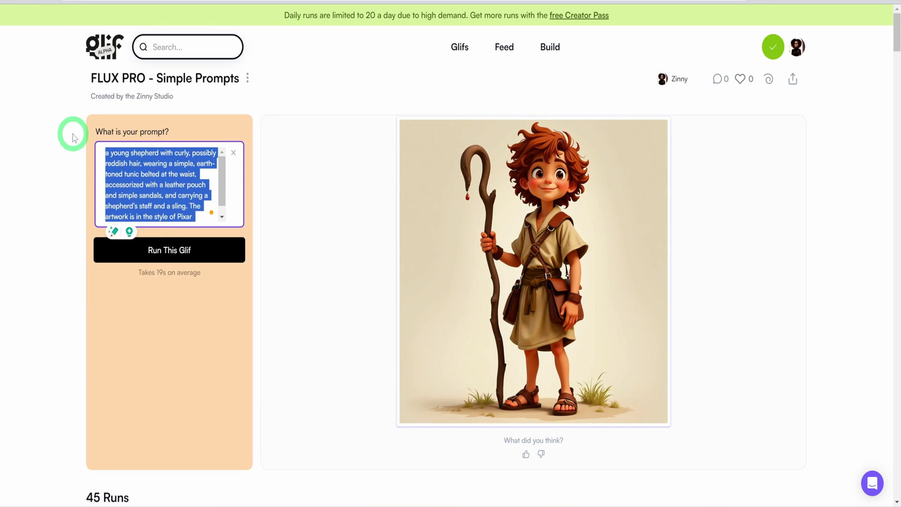
key("BackSpace")
key("ctrl+v")
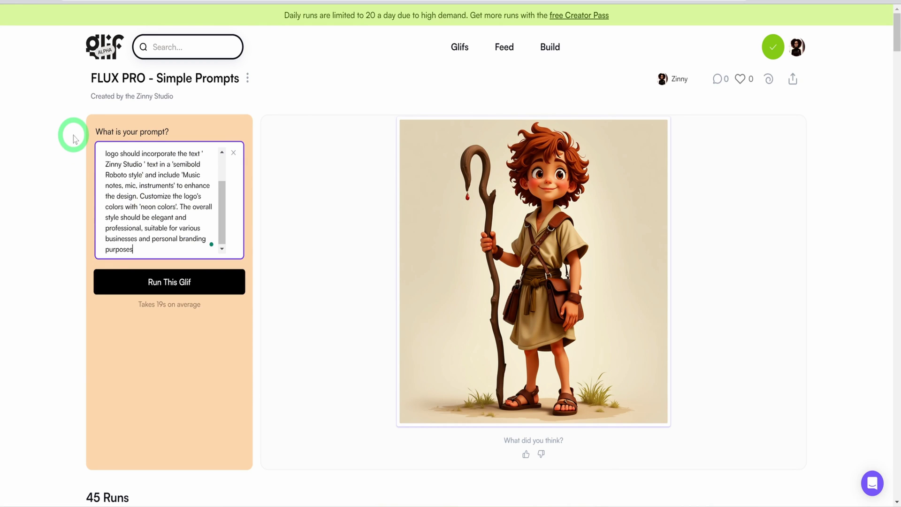
scroll(122, 173, "up", 3)
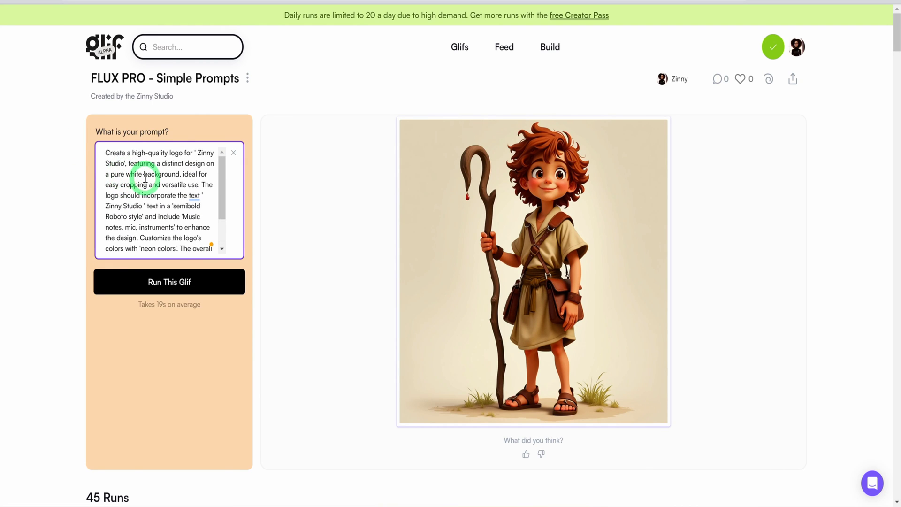
scroll(117, 221, "down", 3)
left_click(140, 281)
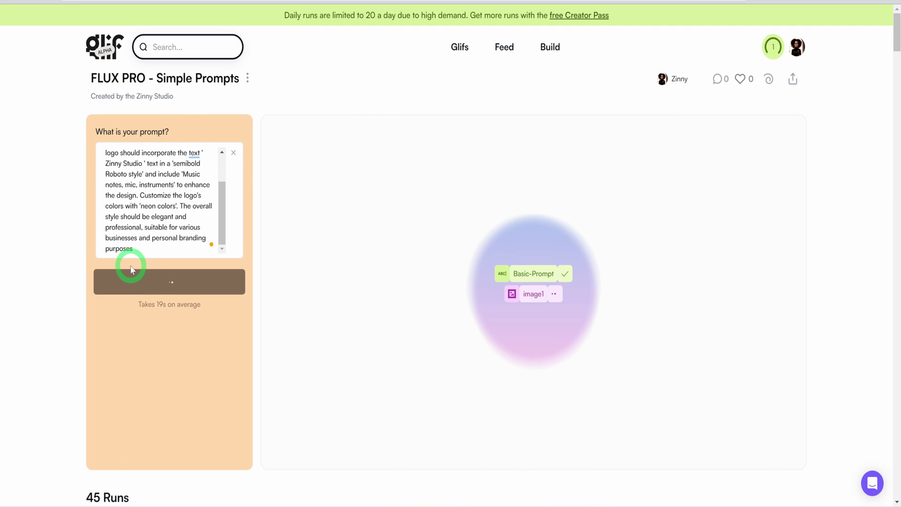
- Browse the two generated Zinny Studio logos, then clear the prompt box
scroll(243, 434, "down", 10)
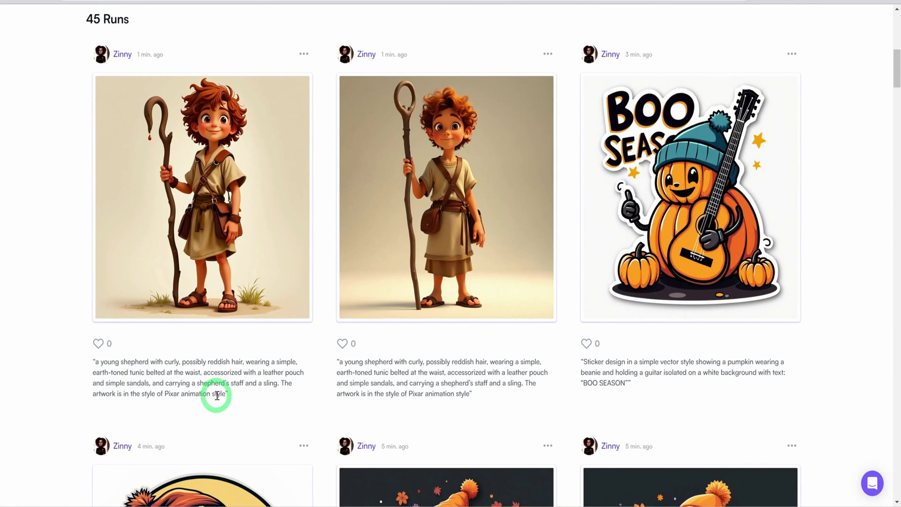
scroll(432, 430, "down", 10)
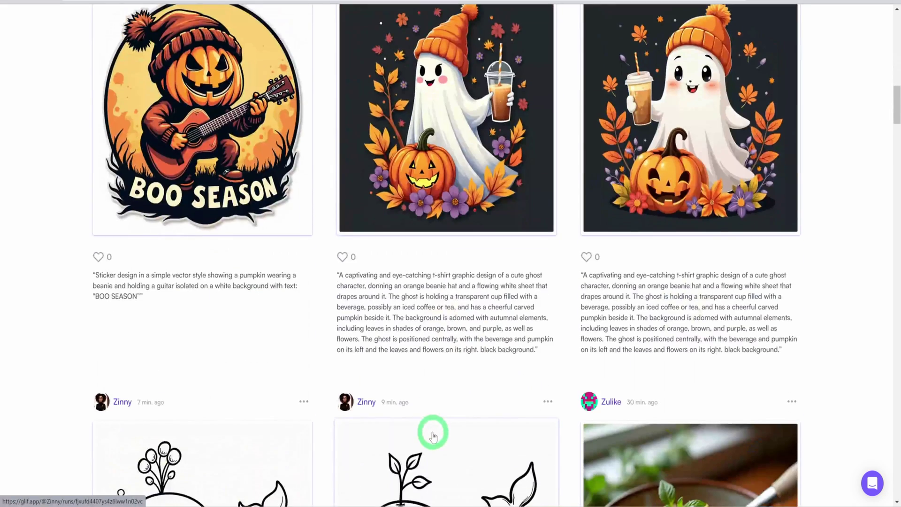
scroll(446, 431, "up", 8)
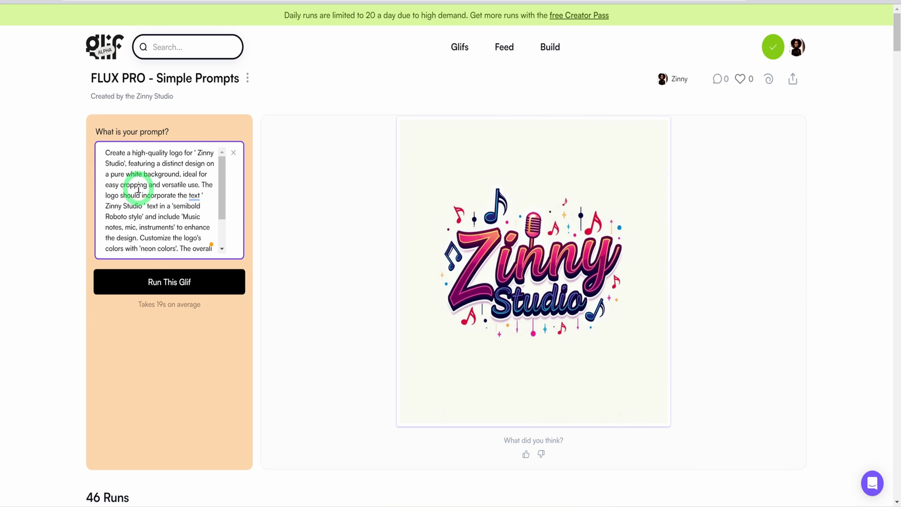
scroll(610, 356, "down", 1)
scroll(619, 328, "down", 6)
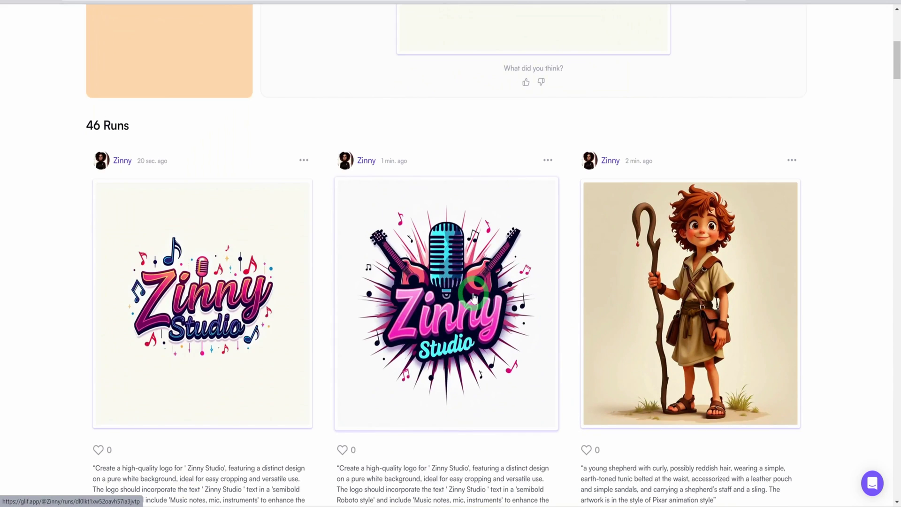
scroll(474, 305, "up", 6)
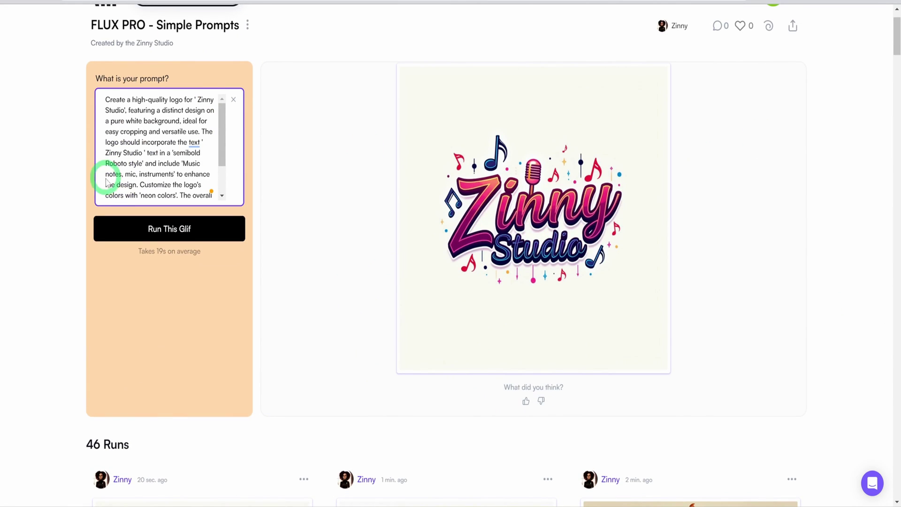
scroll(106, 182, "down", 2)
key("ctrl+a")
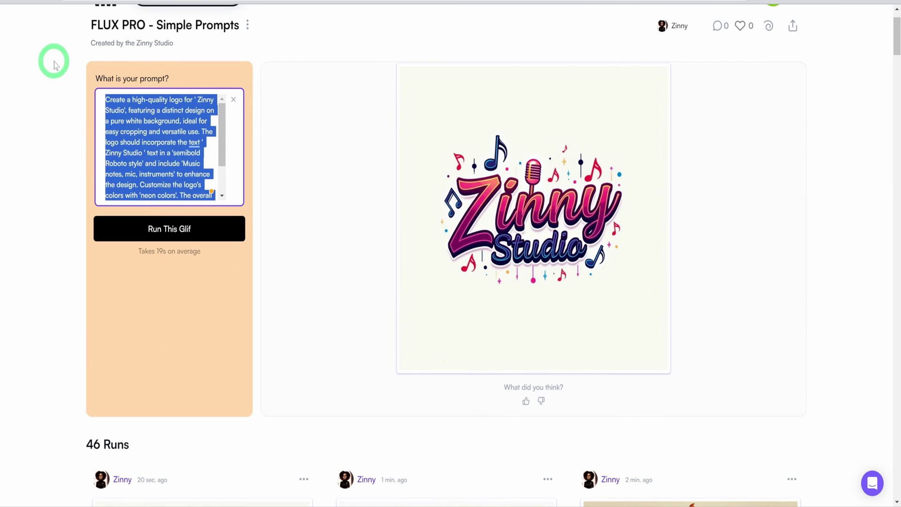
key("BackSpace")
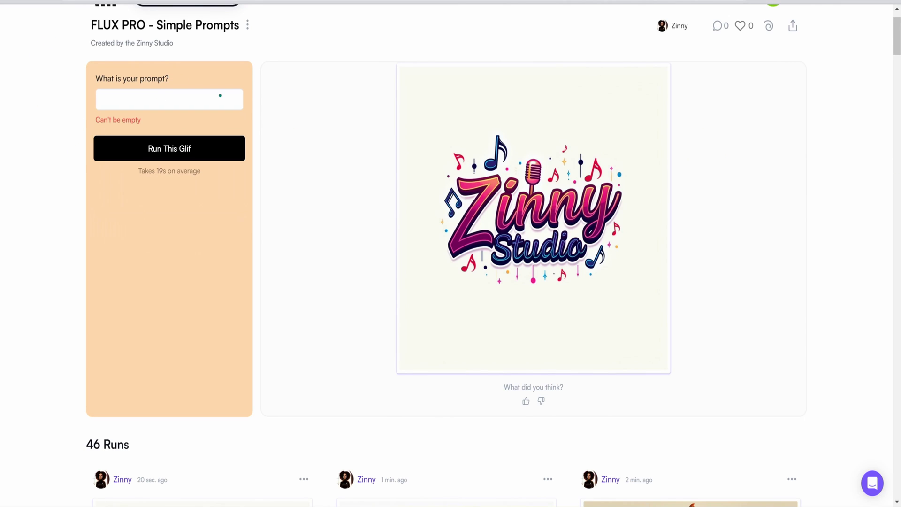
- Generate an image from 'A bowl of spaghetti' and view the spaghetti result full-size
left_click(108, 101)
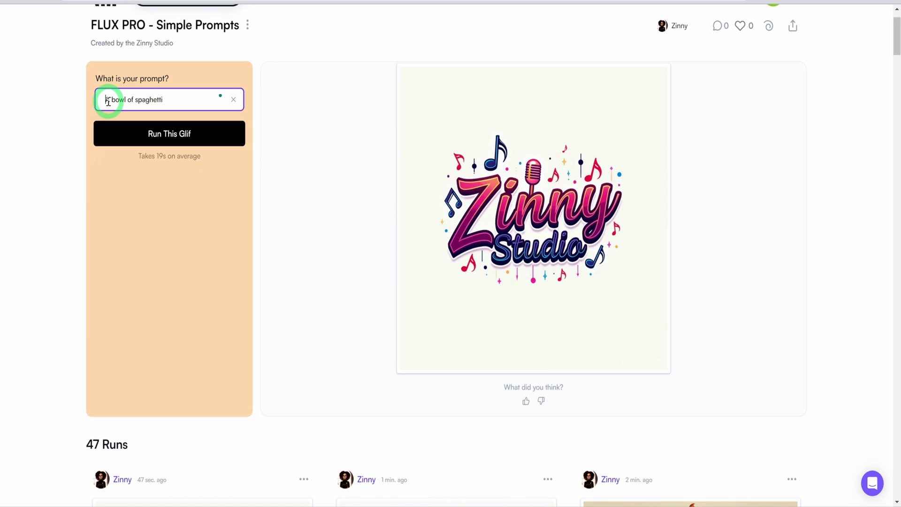
left_click(174, 137)
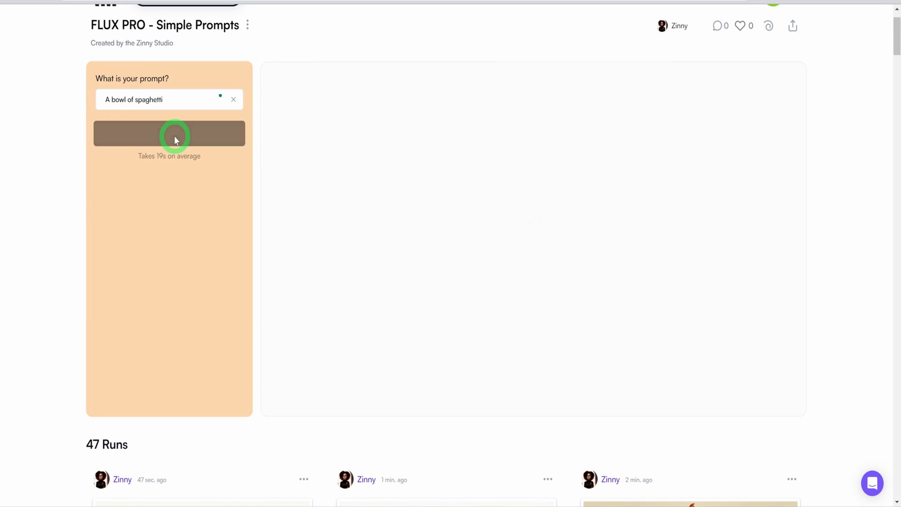
left_click(176, 213)
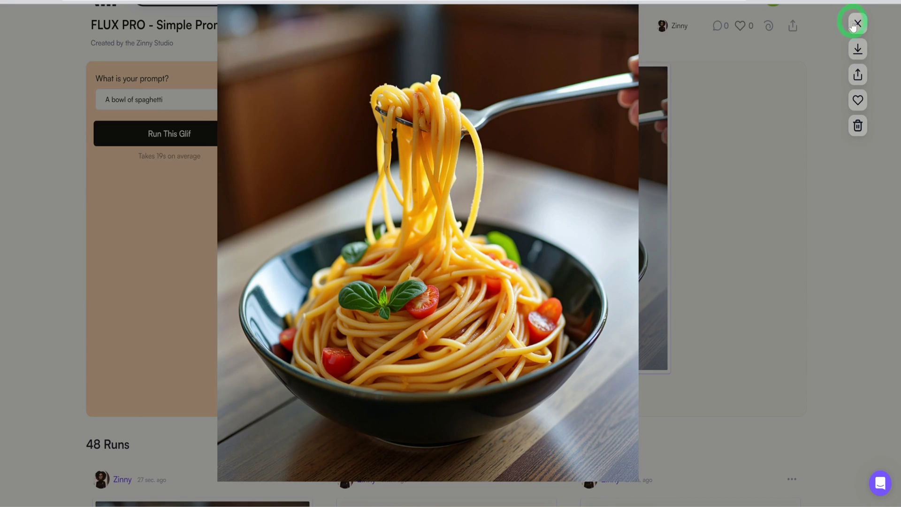
- Close the spaghetti viewer and change the prompt to 'A bowl of cucumber salad'
left_click(858, 23)
double_click(182, 110)
type("a")
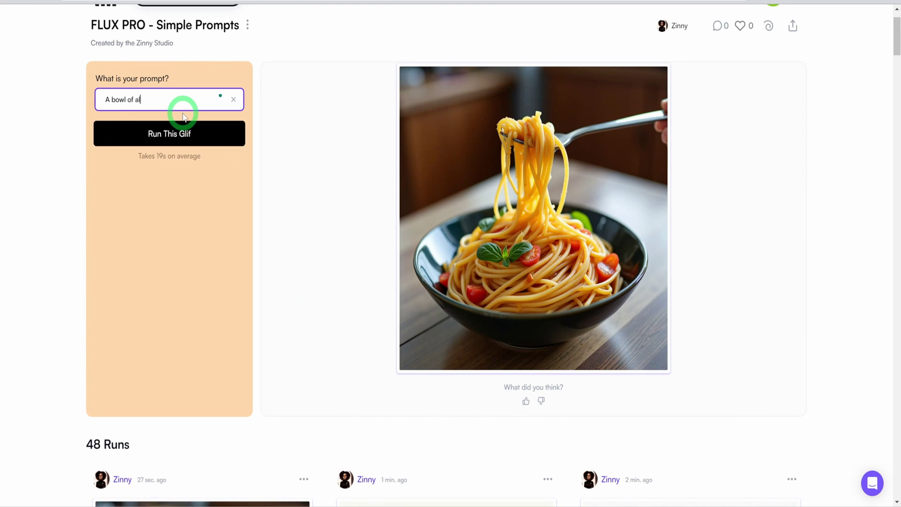
type("salad")
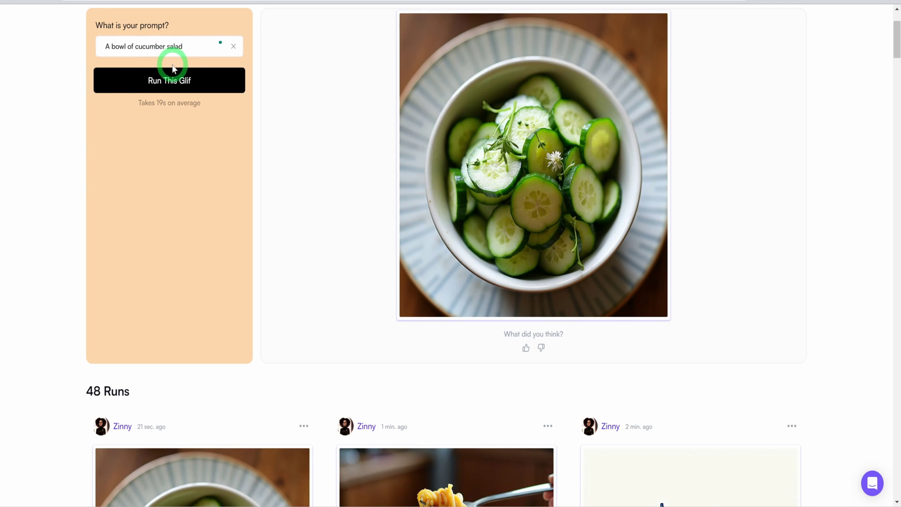
- View the generated cucumber salad image full-size, then close it
mouse_move(584, 150)
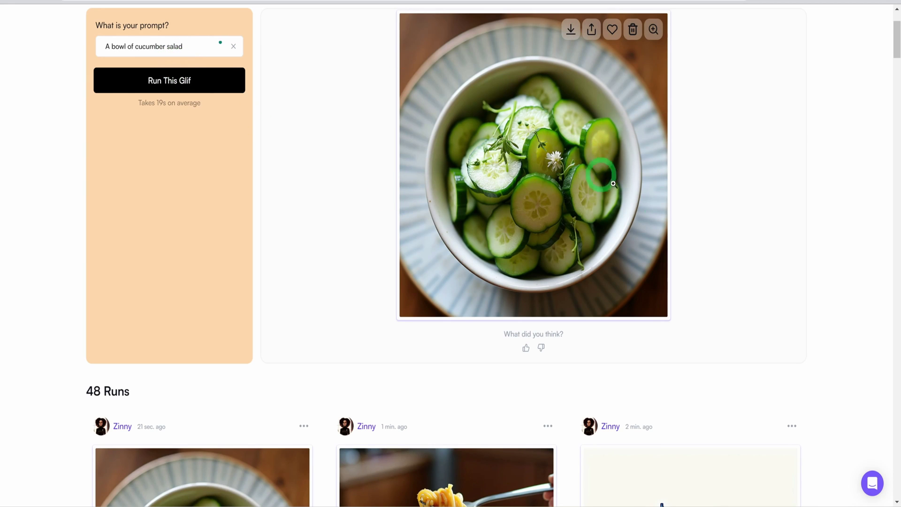
left_click(513, 196)
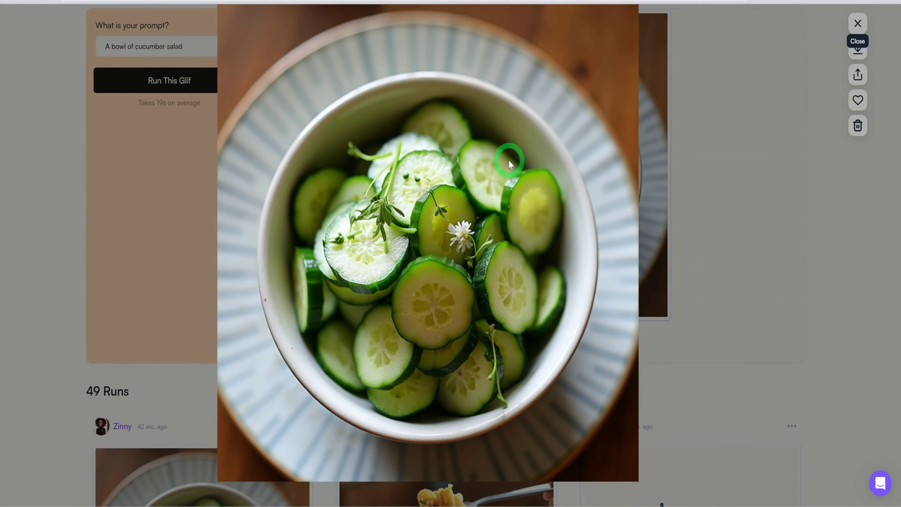
left_click(853, 20)
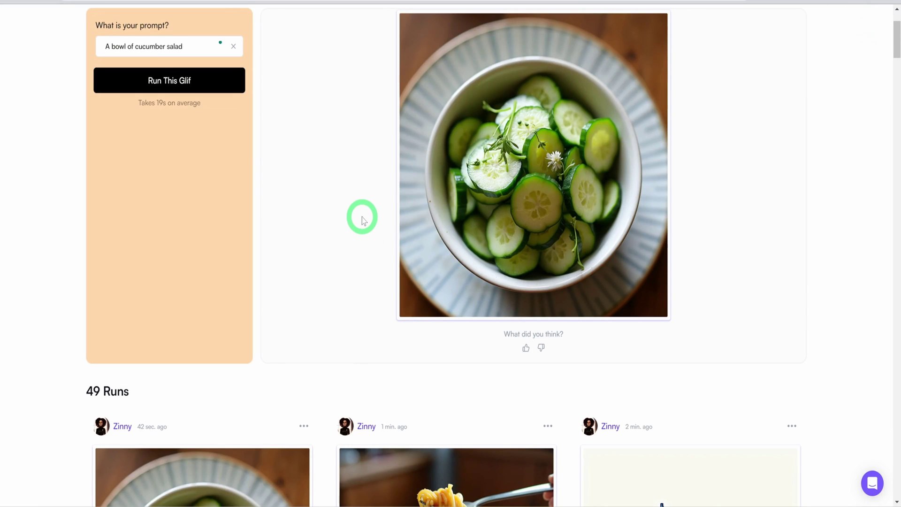
scroll(362, 218, "up", 2)
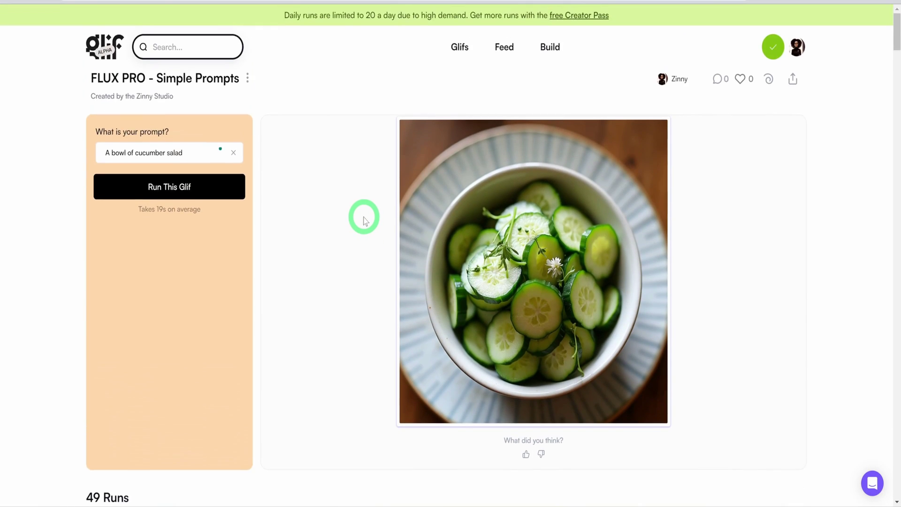
scroll(364, 218, "down", 5)
scroll(364, 219, "up", 5)
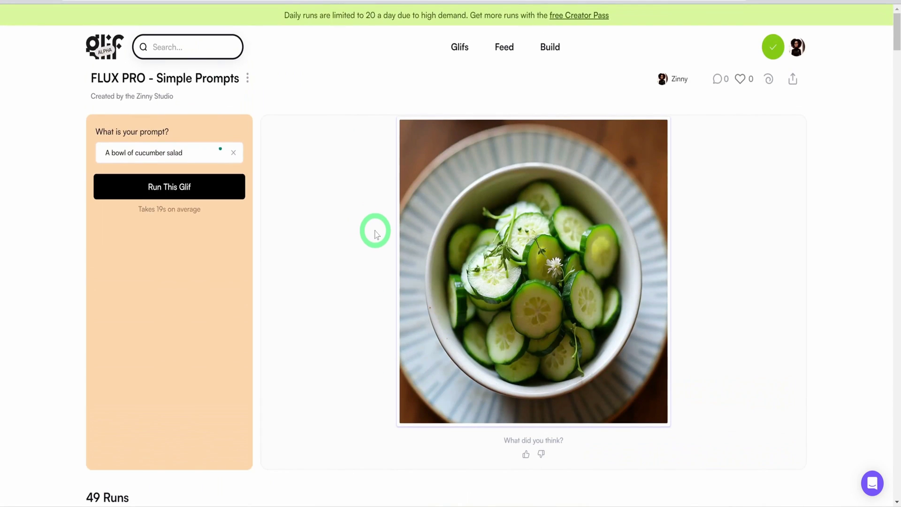
scroll(375, 233, "down", 6)
scroll(442, 341, "up", 6)
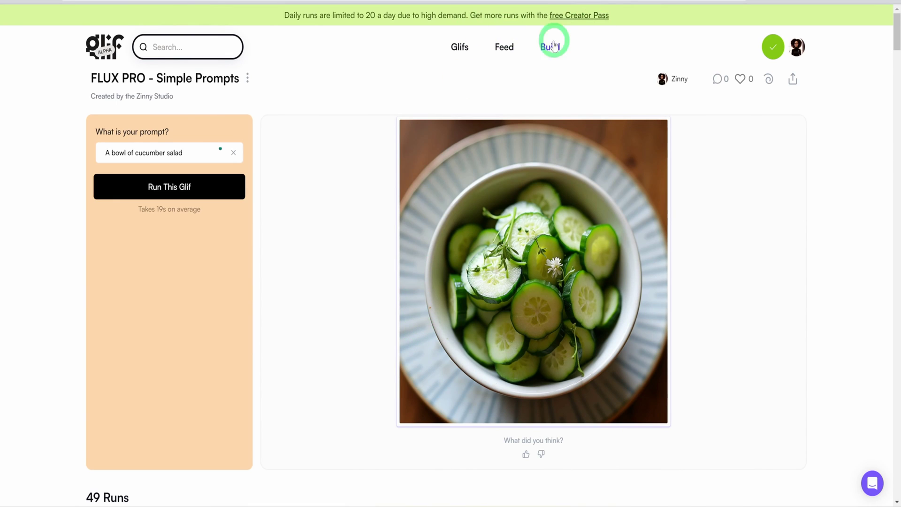
- Start a new glif from Build and rename 'Untitled Glif' to 'Test'
scroll(555, 49, "down", 2)
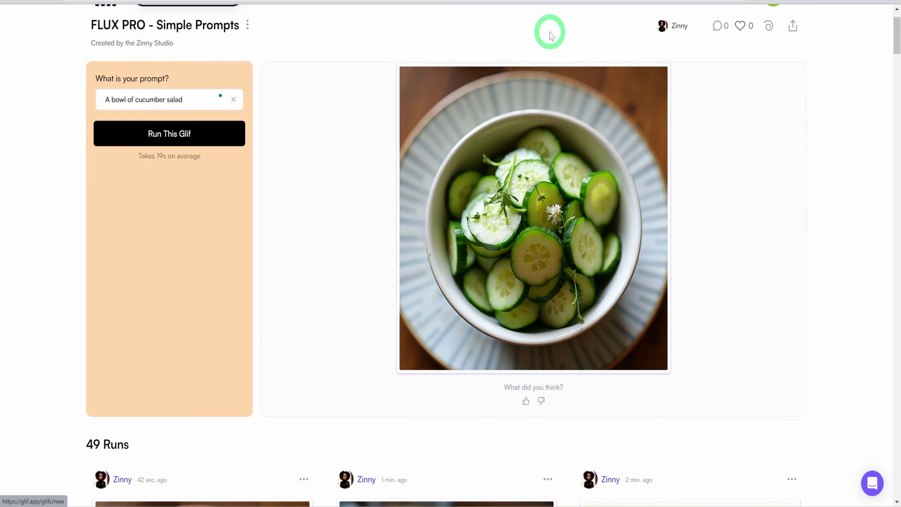
scroll(553, 50, "up", 2)
left_click(550, 47)
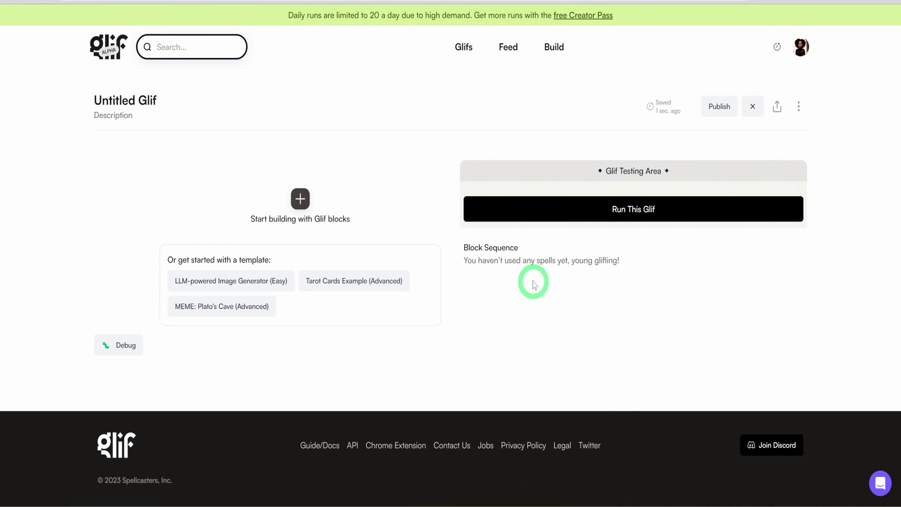
triple_click(109, 100)
left_click(164, 100)
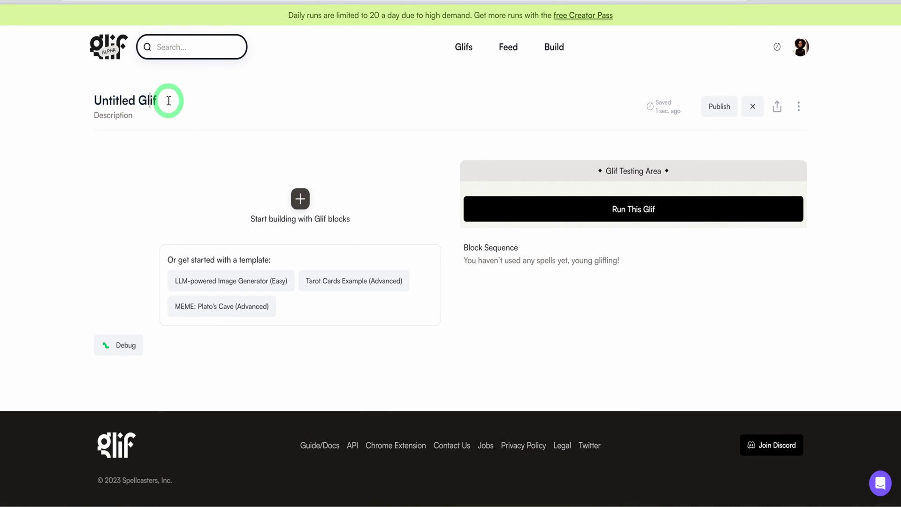
left_click_drag(167, 100, 73, 103)
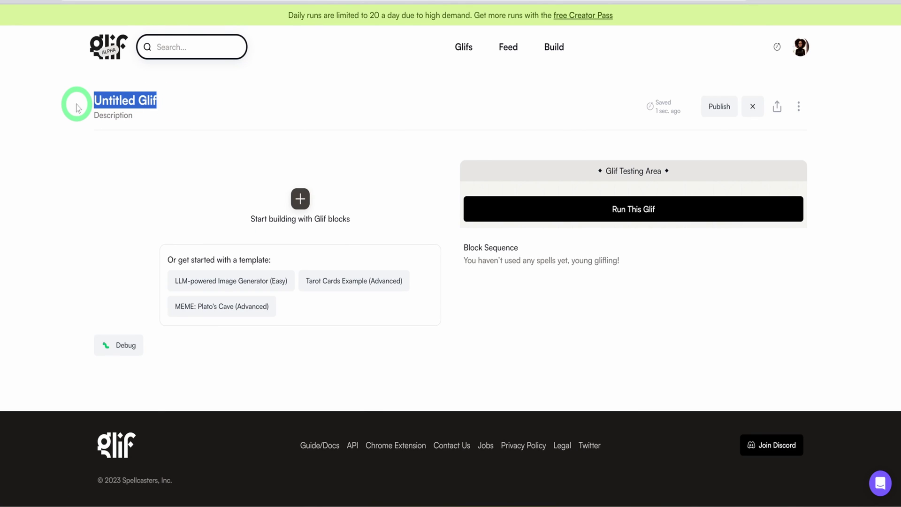
type("Test")
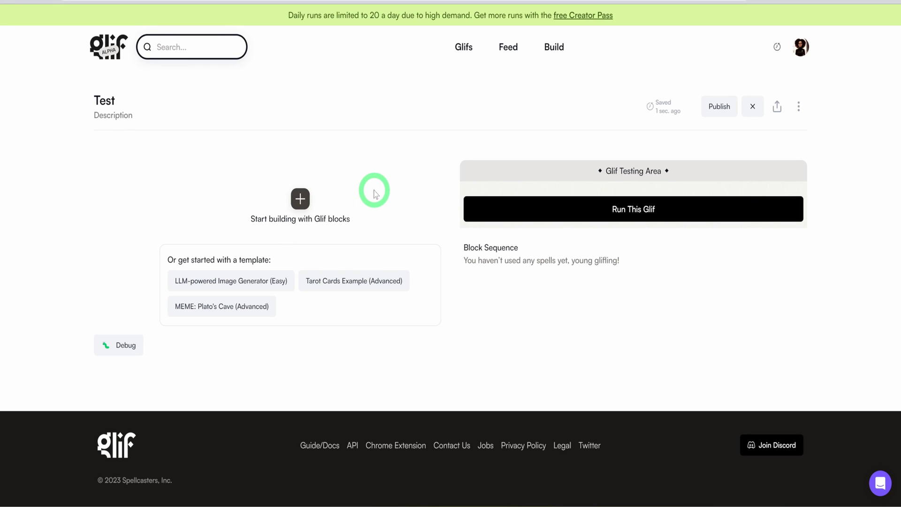
- Add a Text Input block, input1, and change its question to 'Input Prompt'
left_click(301, 201)
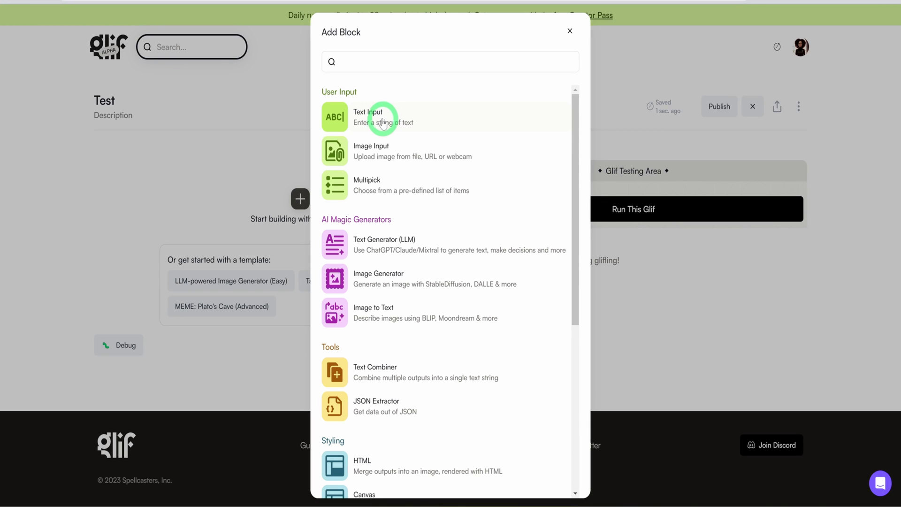
left_click(383, 123)
left_click(205, 210)
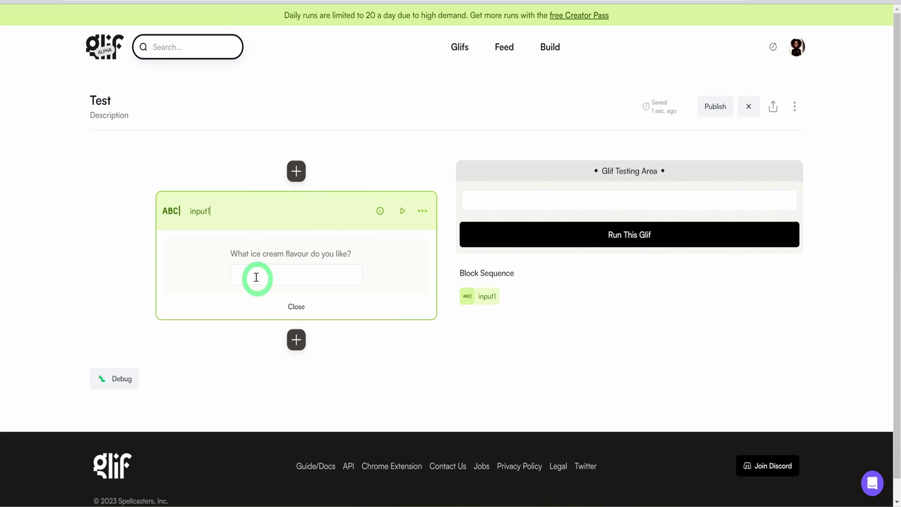
left_click(247, 254)
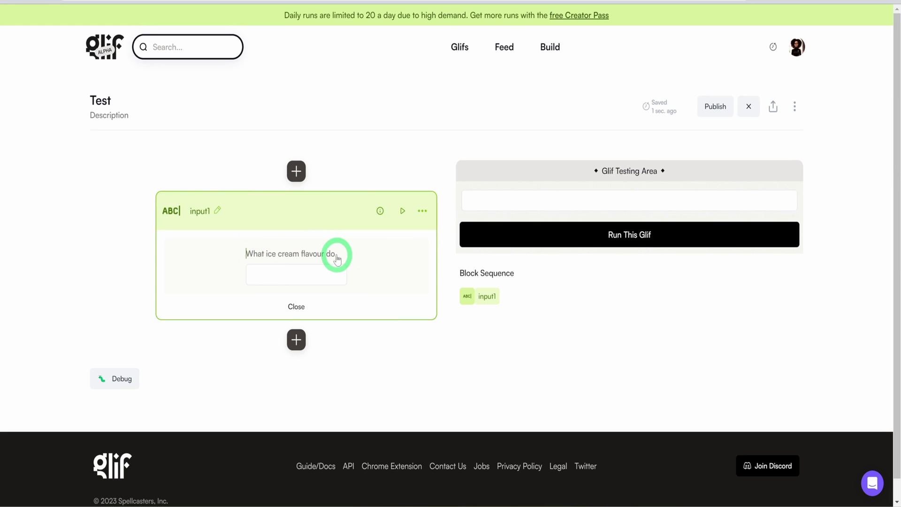
key("ctrl+a")
key("BackSpace")
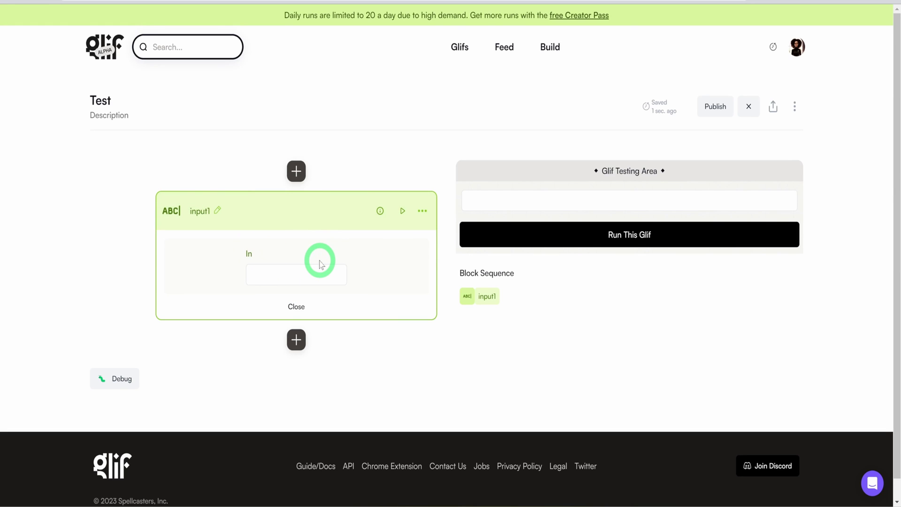
type("Input Prompt")
key("Return")
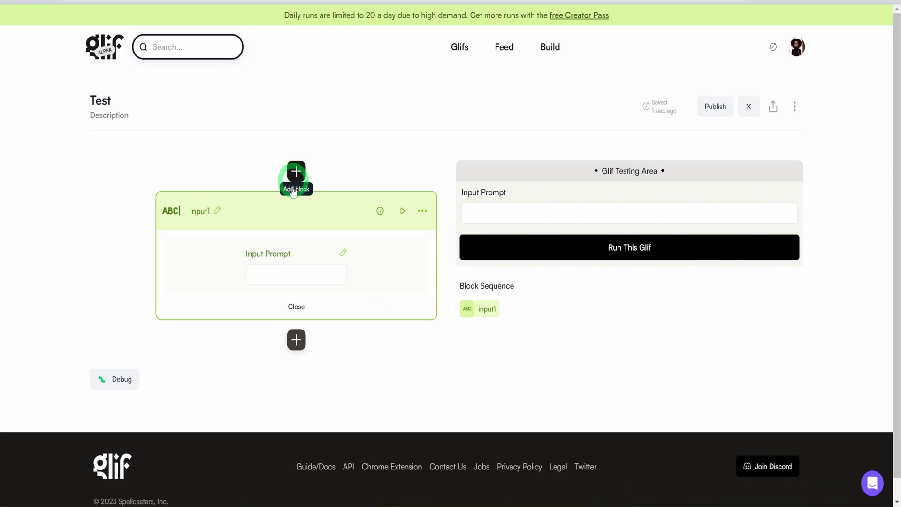
- Add an Image Generator block above input1, then delete it
left_click(305, 175)
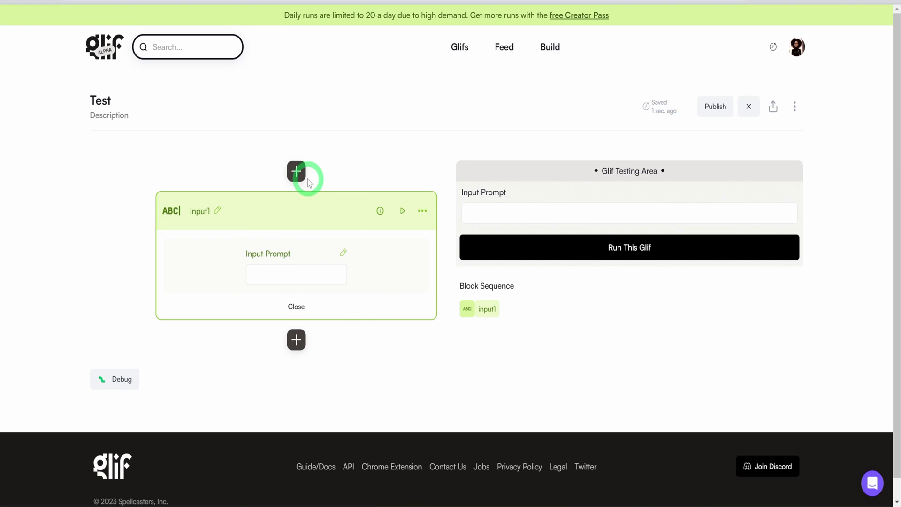
left_click(299, 174)
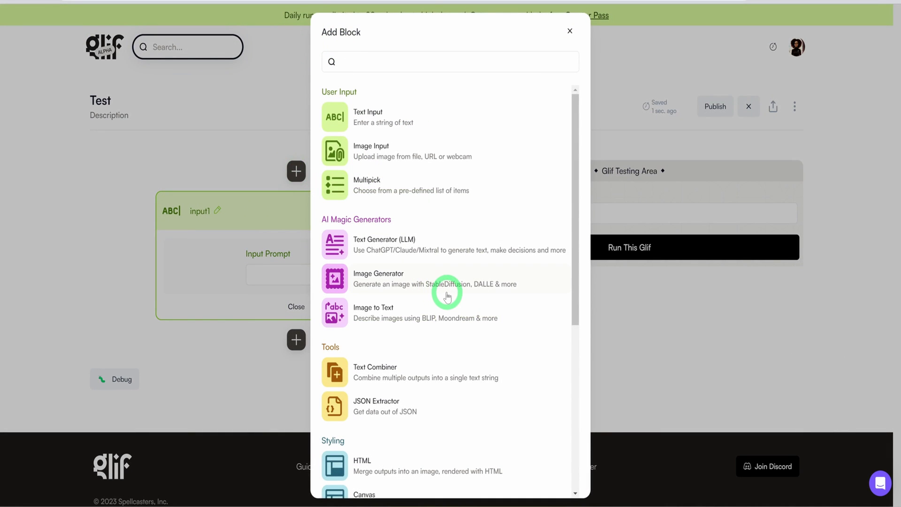
scroll(447, 291, "down", 1)
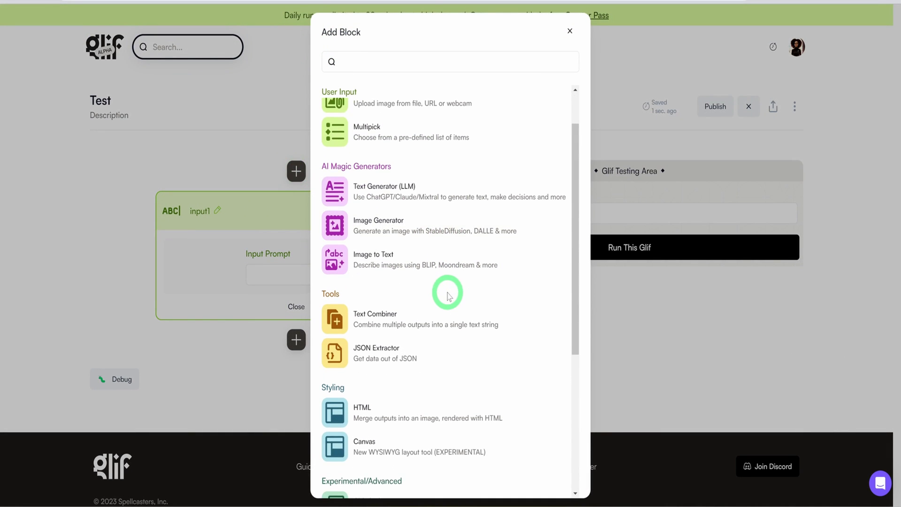
left_click(376, 226)
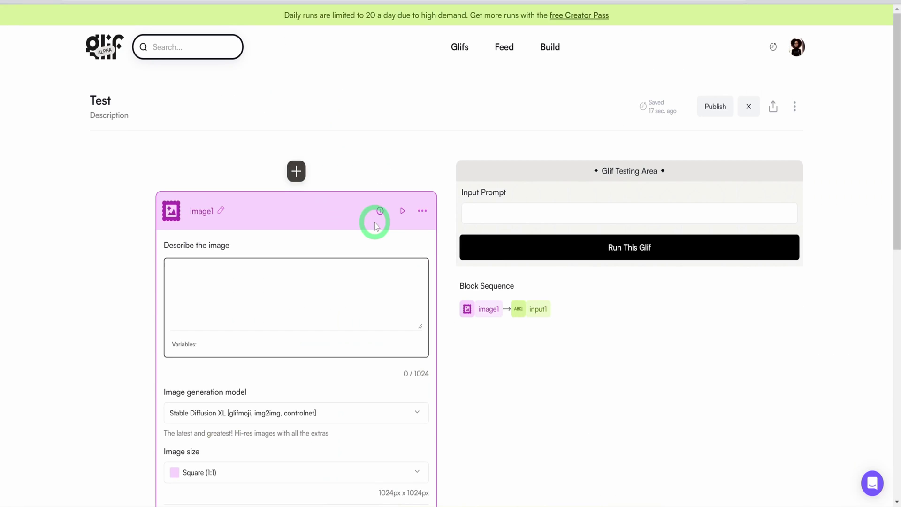
scroll(372, 229, "down", 2)
scroll(372, 226, "up", 2)
scroll(372, 225, "down", 5)
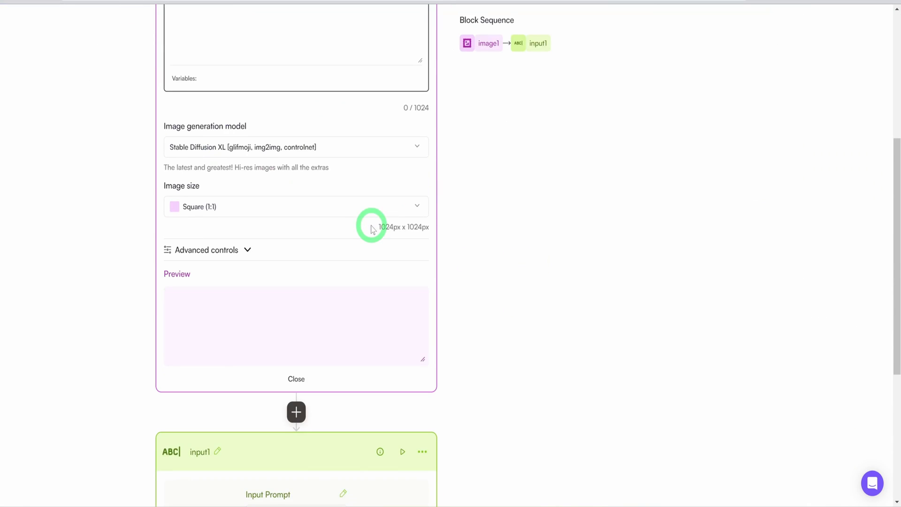
scroll(369, 329, "up", 5)
left_click(422, 210)
left_click(423, 236)
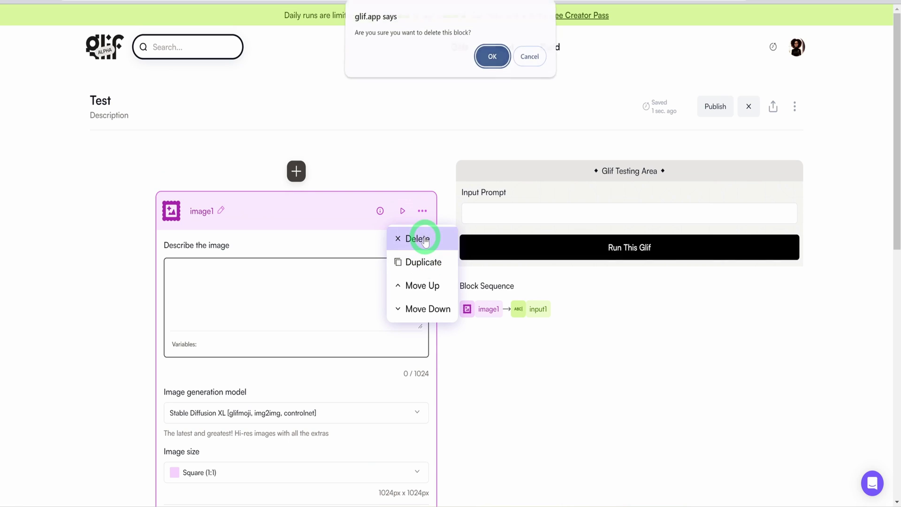
left_click(488, 54)
- Add an Image Generator block, image1, below input1
left_click(296, 339)
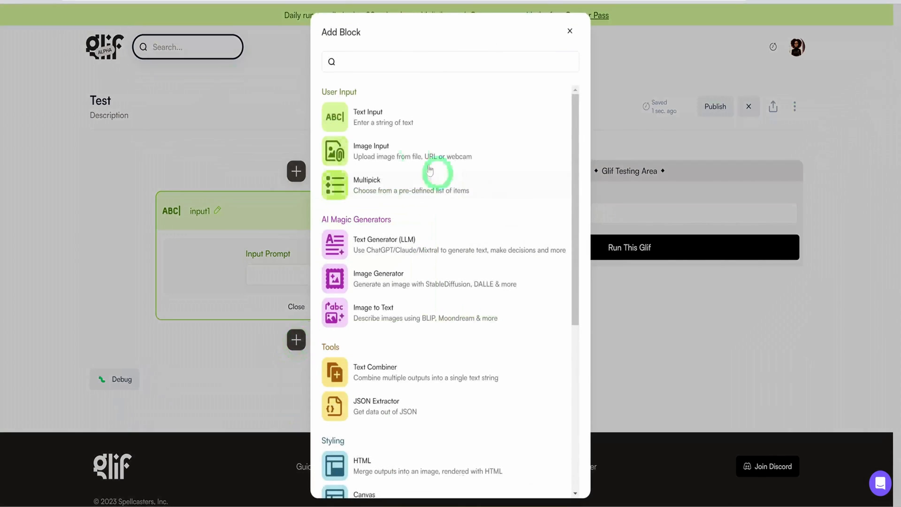
left_click(391, 268)
scroll(443, 272, "down", 8)
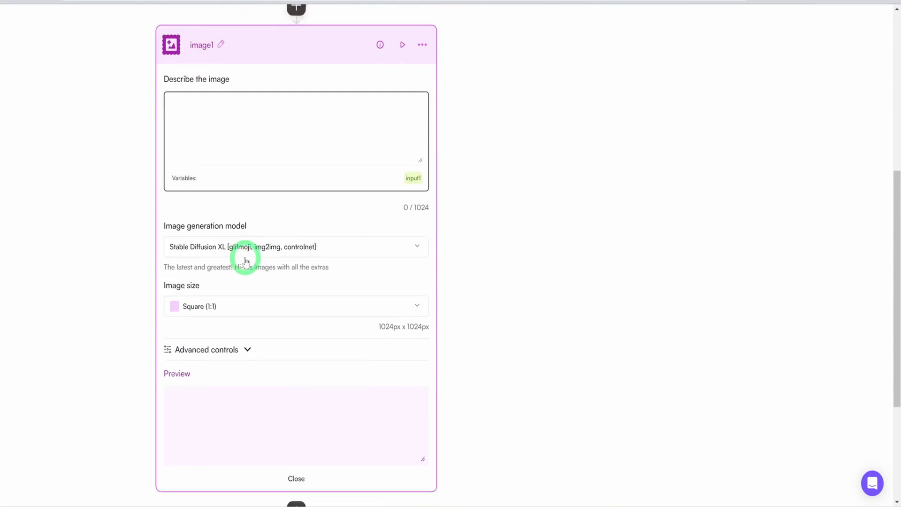
- Set image1 to Flux Pro at Square HD (1:1) size and collapse the block
scroll(246, 155, "up", 3)
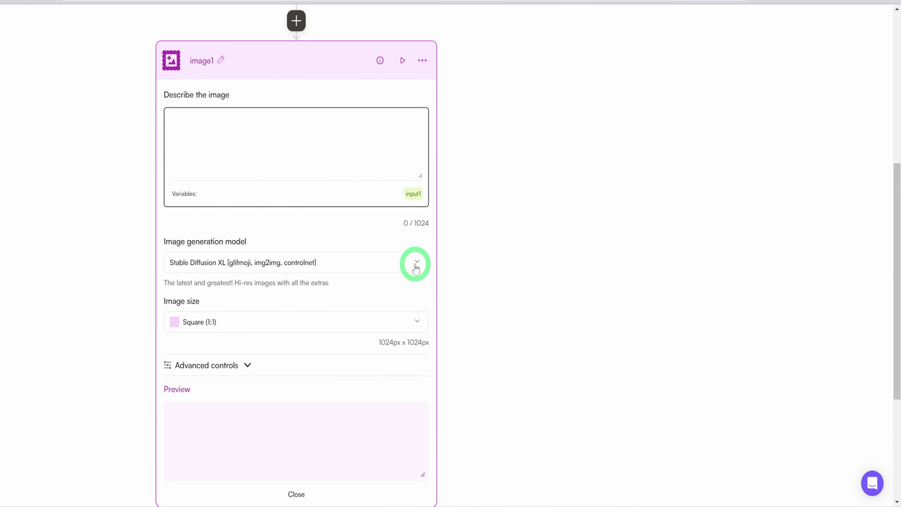
left_click(418, 262)
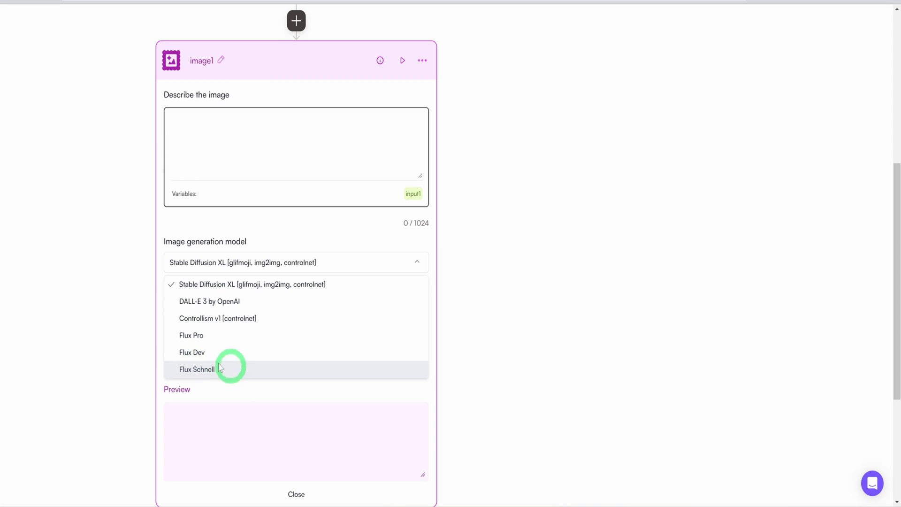
left_click(193, 335)
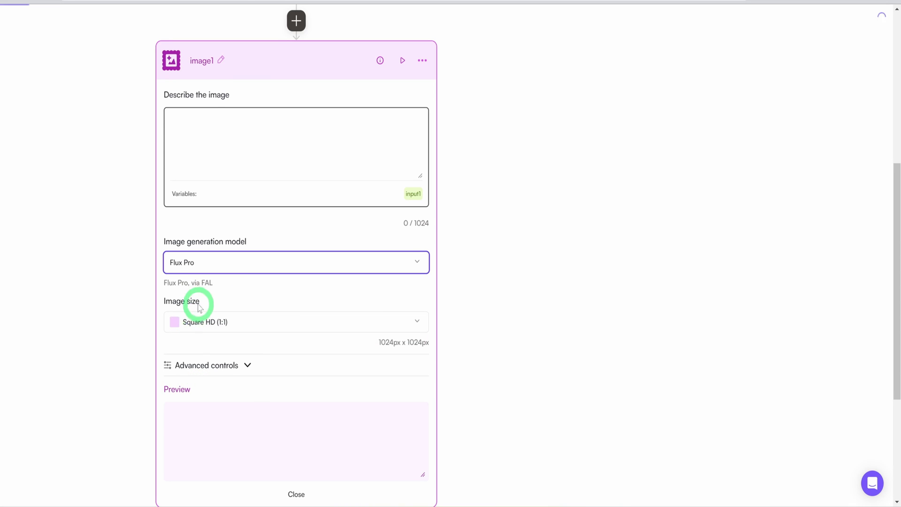
scroll(197, 301, "down", 1)
left_click(402, 268)
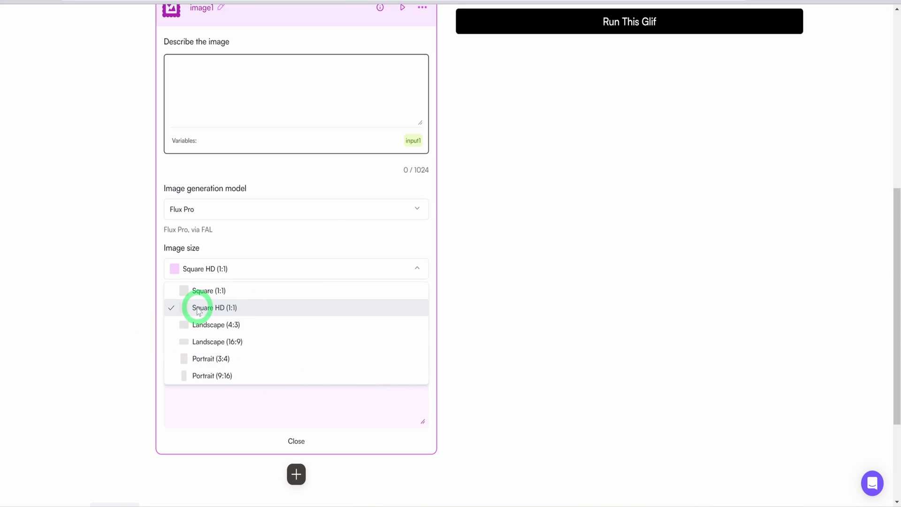
left_click(198, 309)
scroll(197, 302, "down", 1)
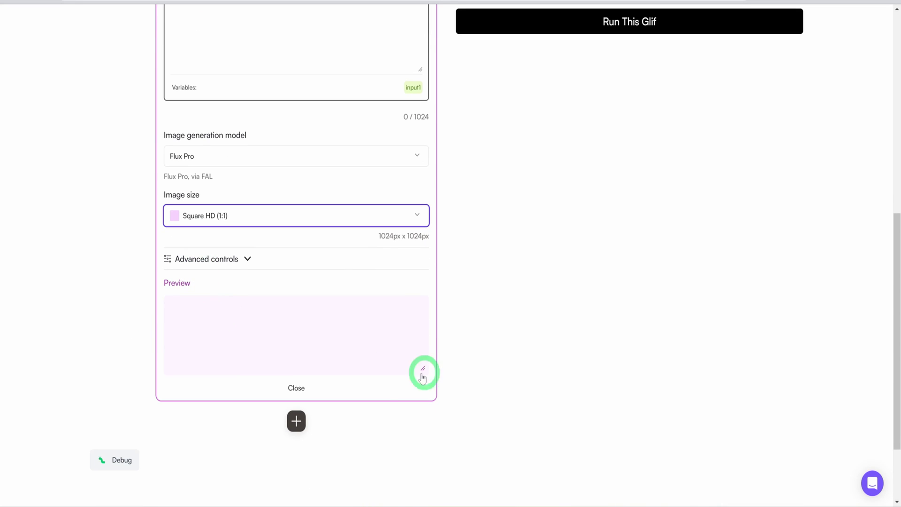
left_click(303, 392)
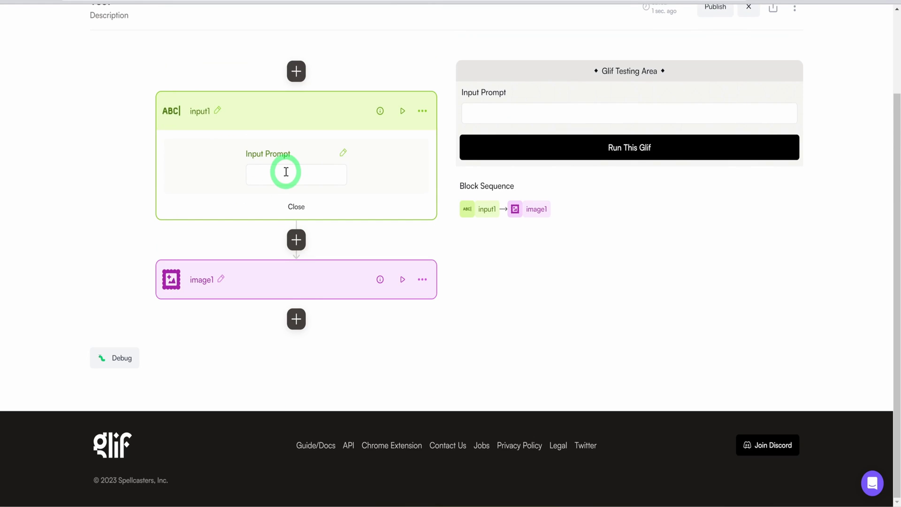
- Expand image1 and insert the input1 variable into its image description
left_click(292, 277)
scroll(277, 268, "down", 1)
scroll(394, 295, "down", 3)
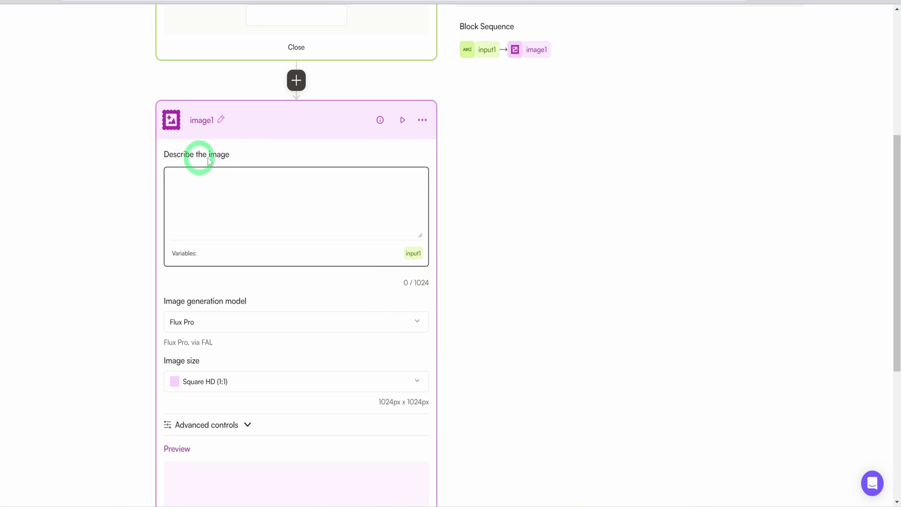
left_click(177, 183)
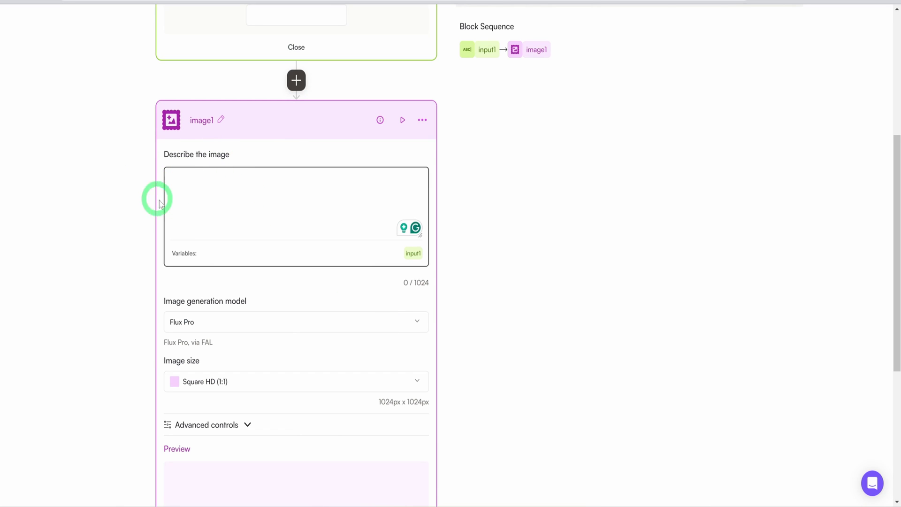
scroll(310, 214, "up", 2)
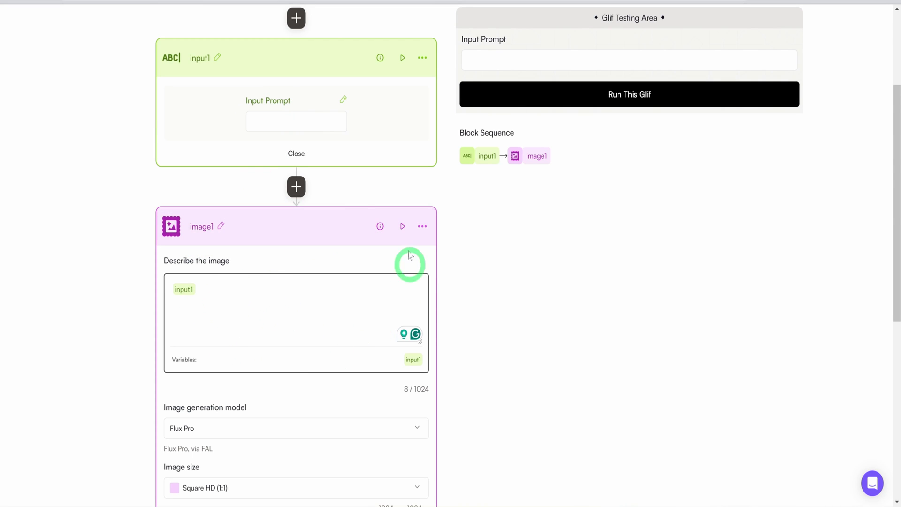
- Enter 'A bowl of spaghetti' as the testing area's Input Prompt and run the Test glif
mouse_move(597, 71)
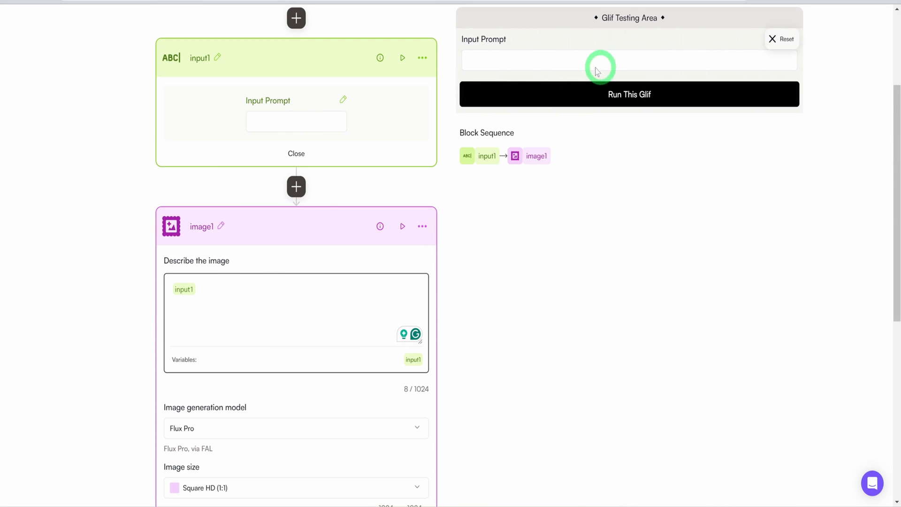
left_click(500, 61)
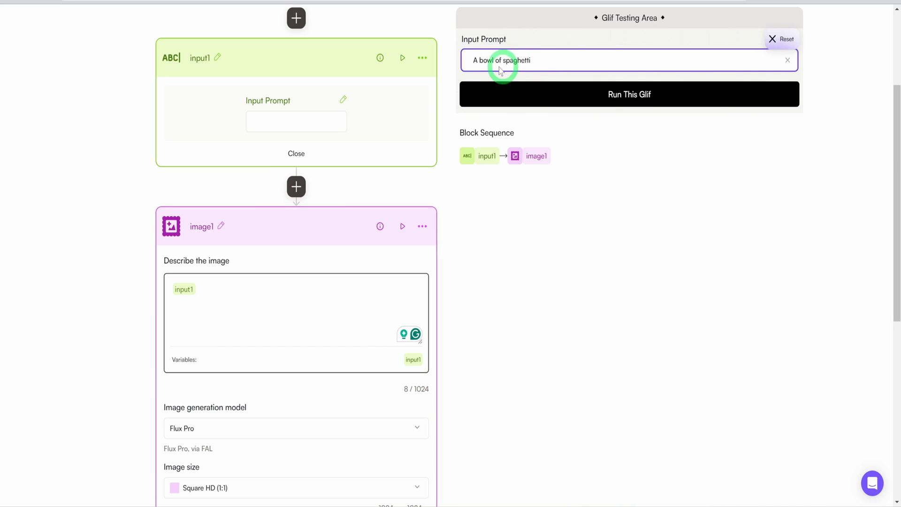
scroll(658, 251, "up", 2)
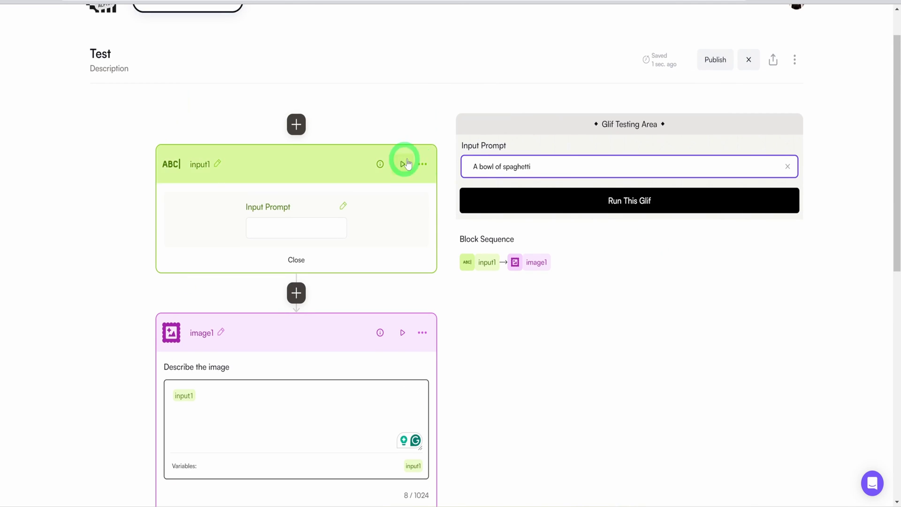
scroll(555, 136, "down", 1)
left_click(644, 144)
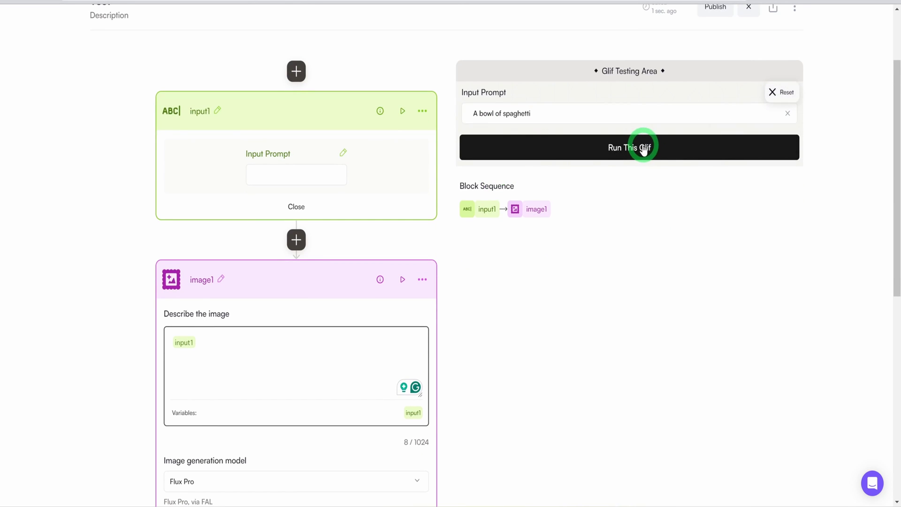
scroll(829, 233, "down", 3)
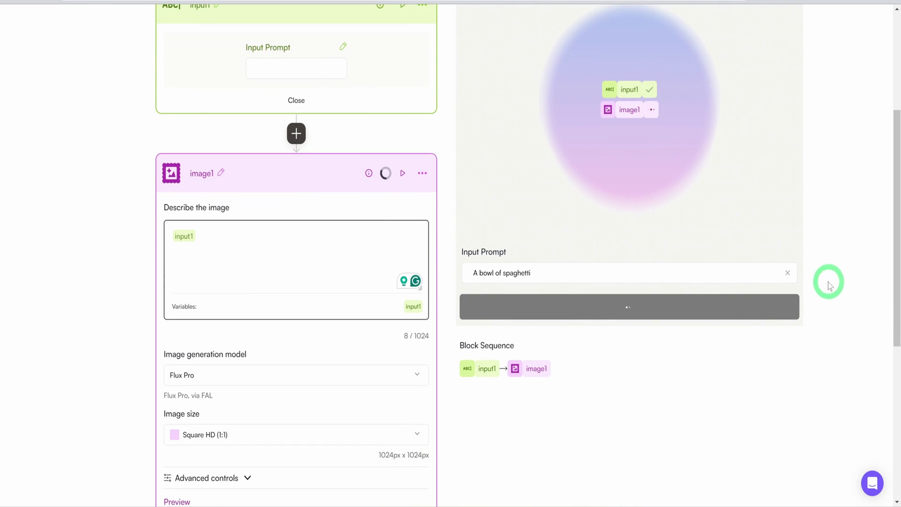
scroll(826, 281, "up", 3)
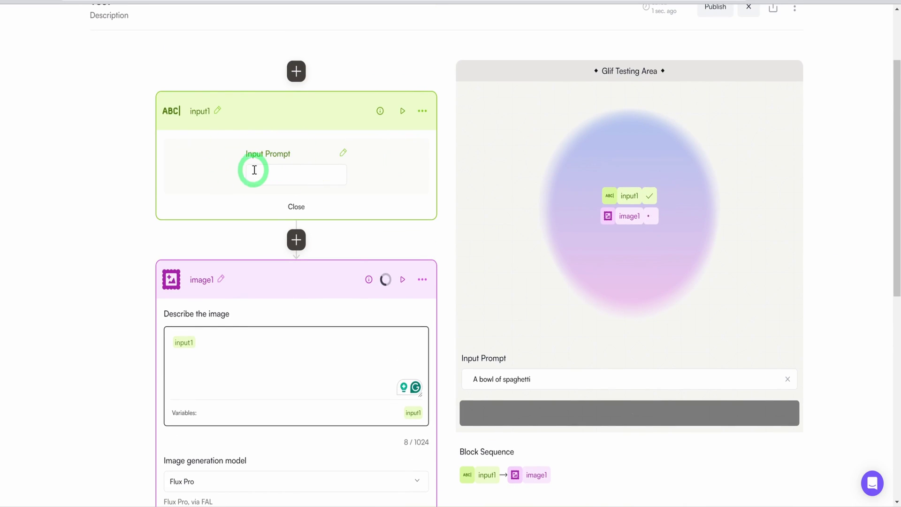
scroll(259, 170, "down", 3)
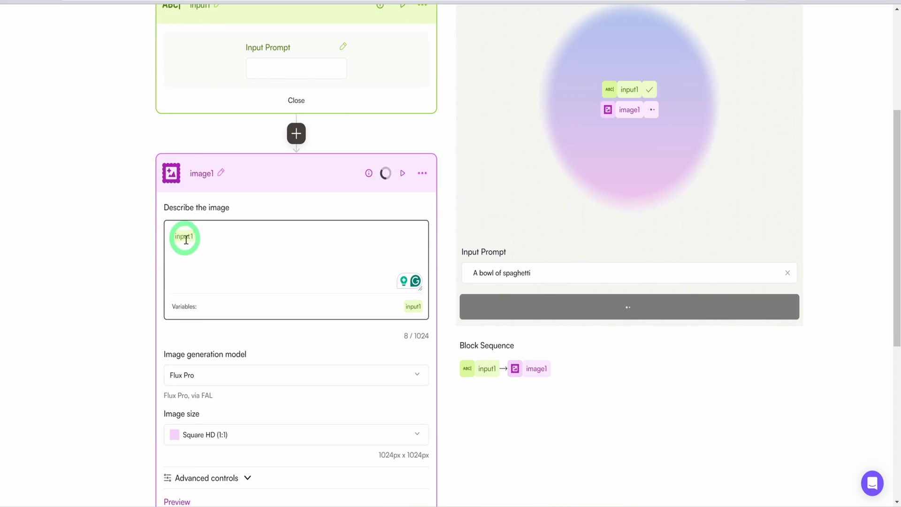
scroll(197, 274, "down", 3)
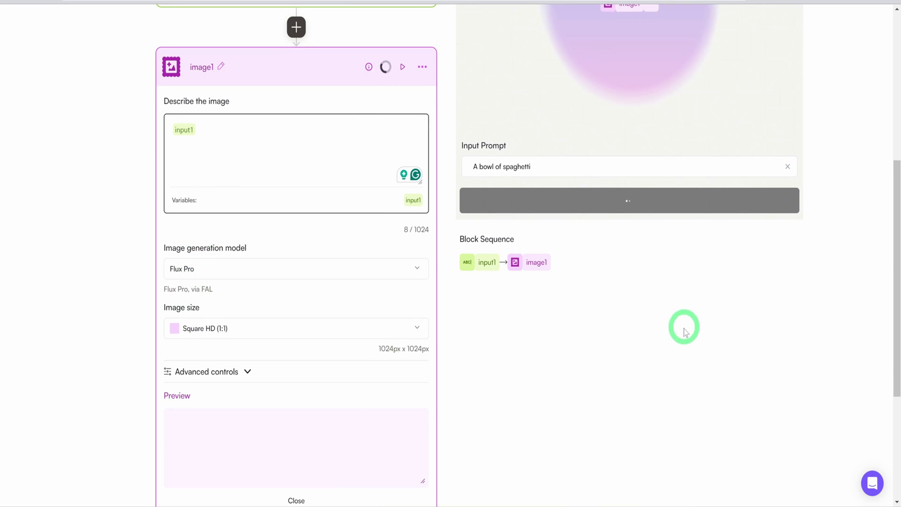
scroll(687, 262, "up", 6)
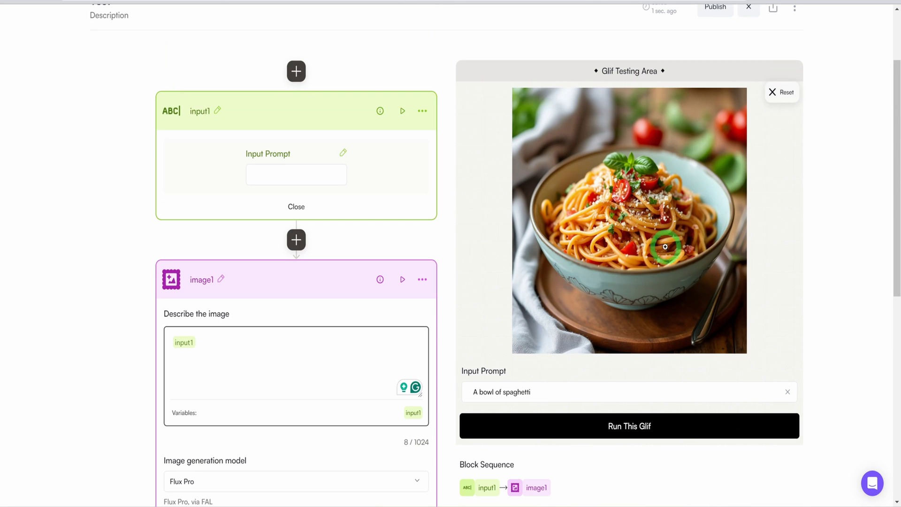
scroll(624, 261, "down", 2)
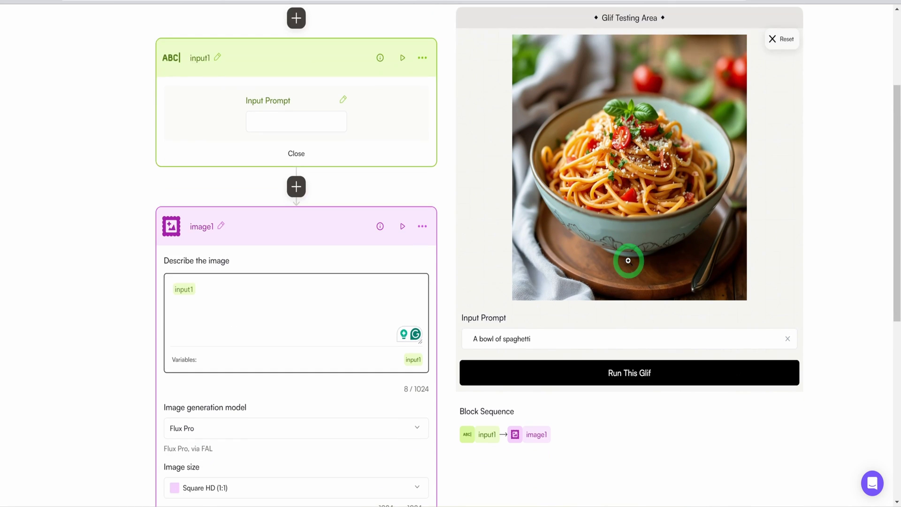
scroll(626, 258, "up", 5)
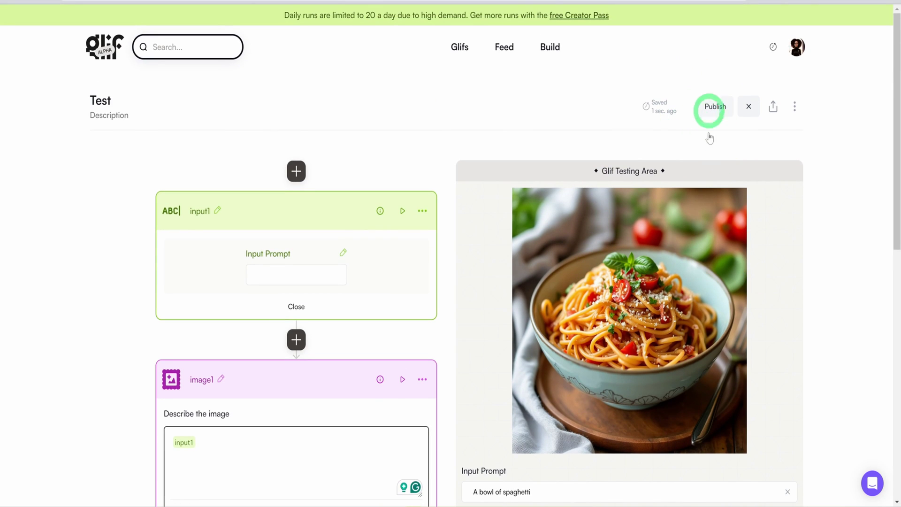
scroll(599, 337, "down", 5)
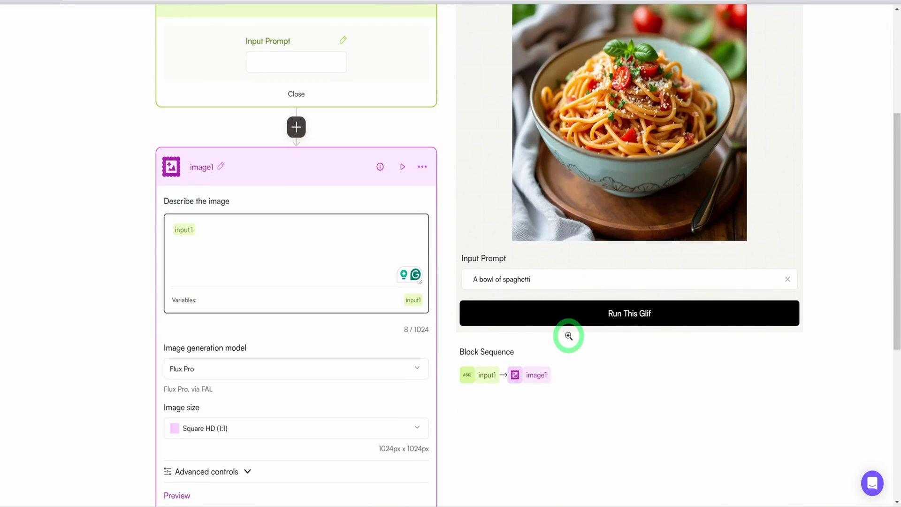
scroll(566, 341, "up", 5)
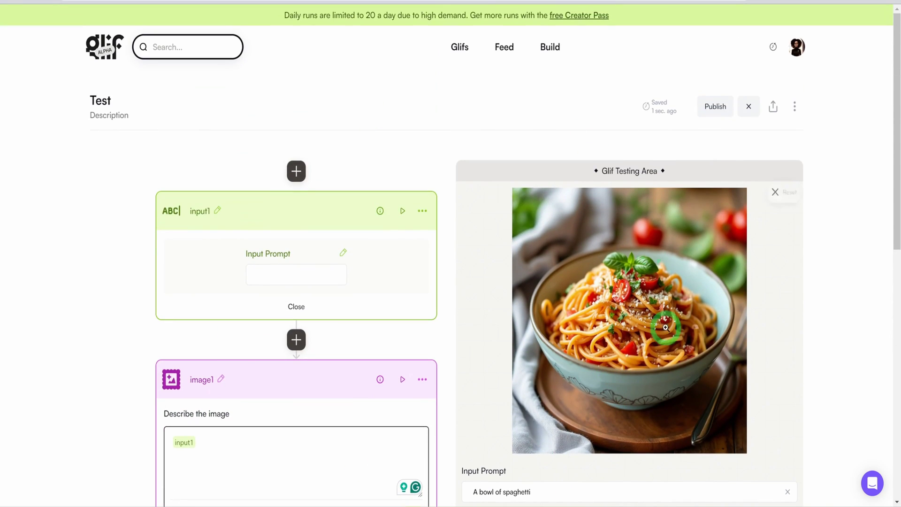